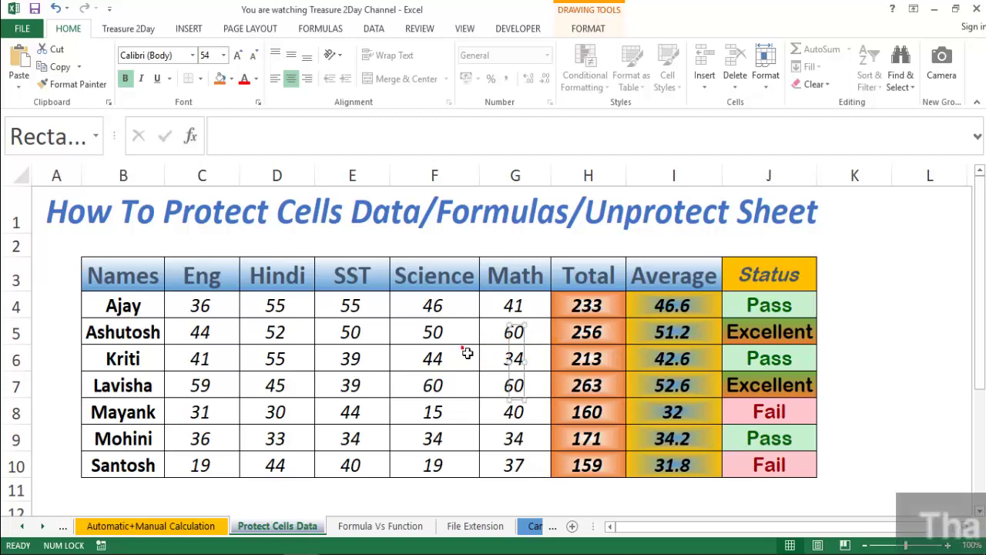
Inspect the Total, Average and Status formulas in H4:J4, then select the B3:J10 marks table.
click(435, 358)
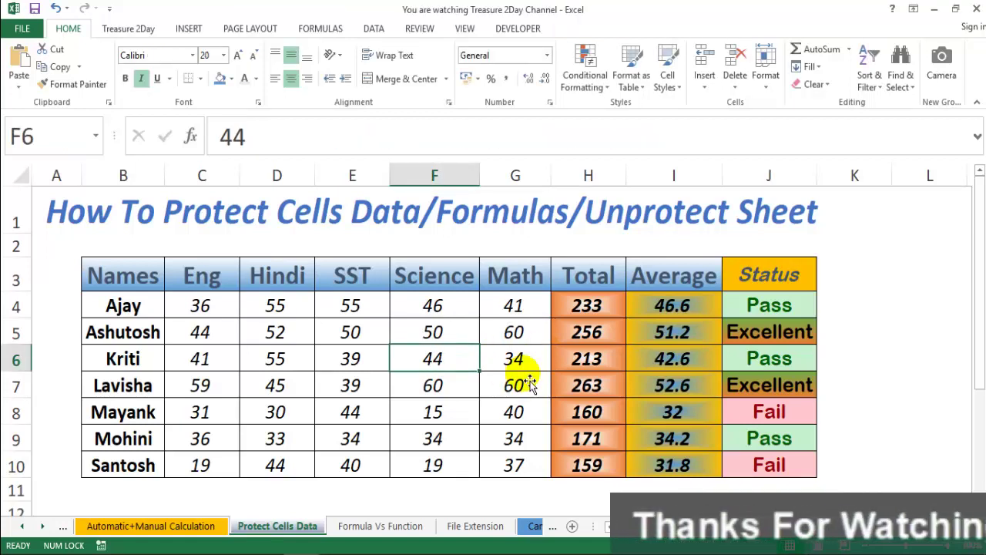
click(701, 307)
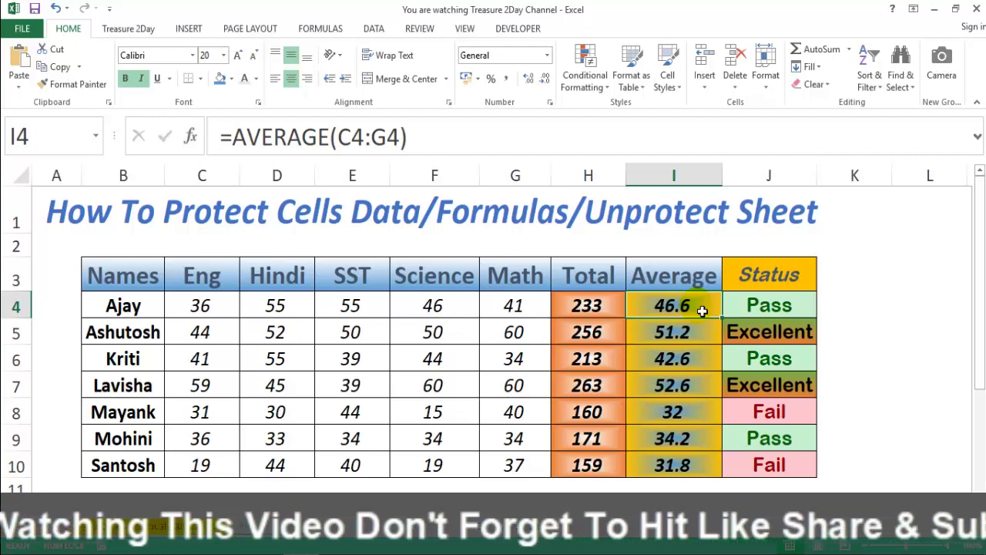
key(Right)
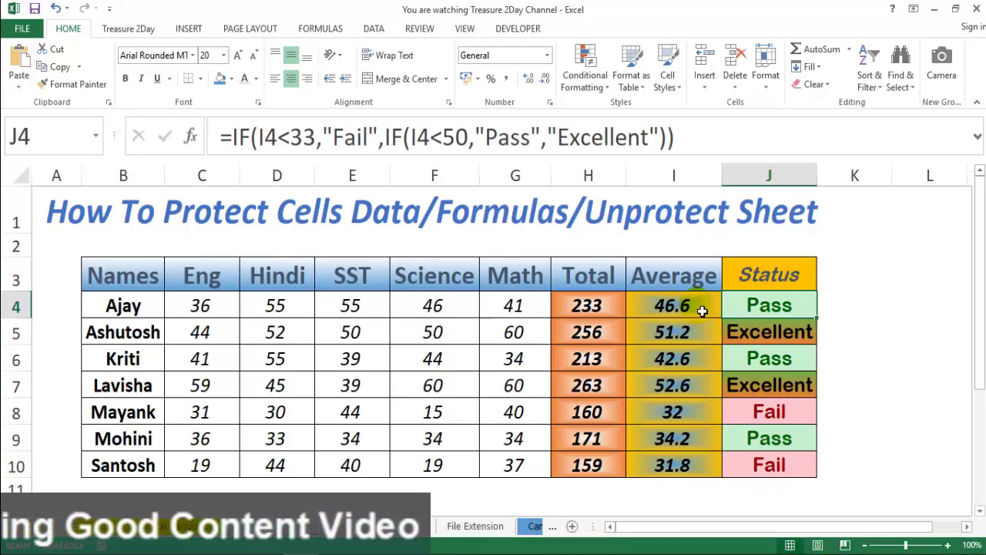
key(Left)
key(Left)
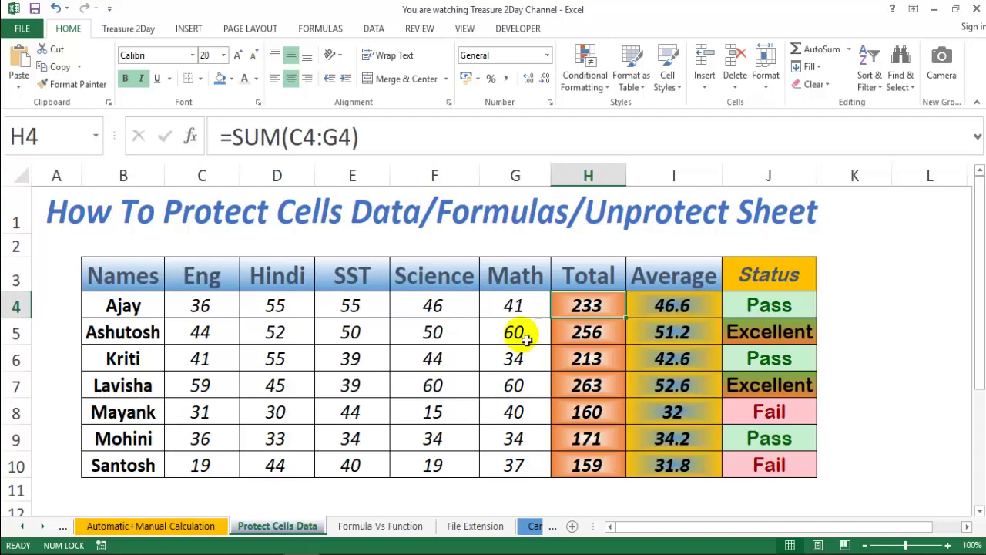
click(433, 368)
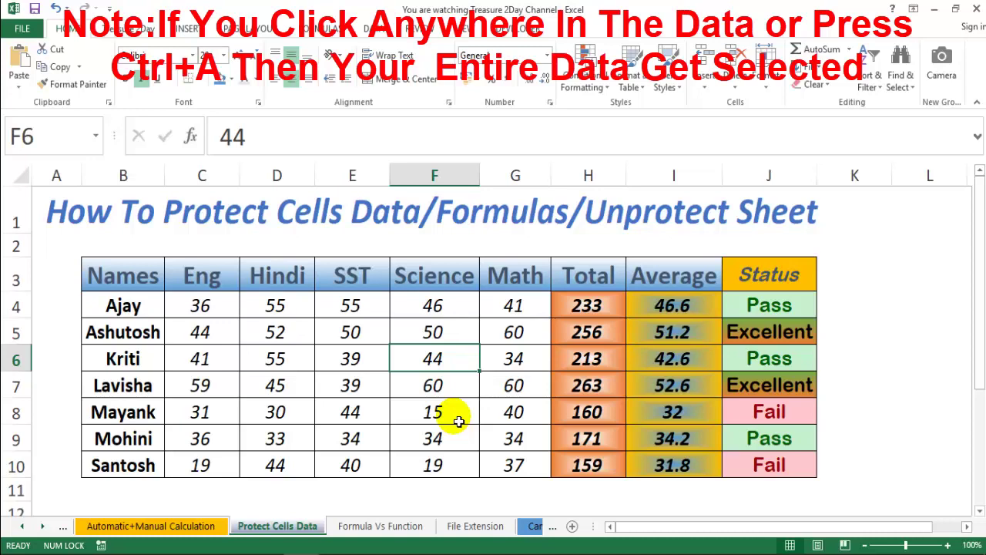
key(ctrl+a)
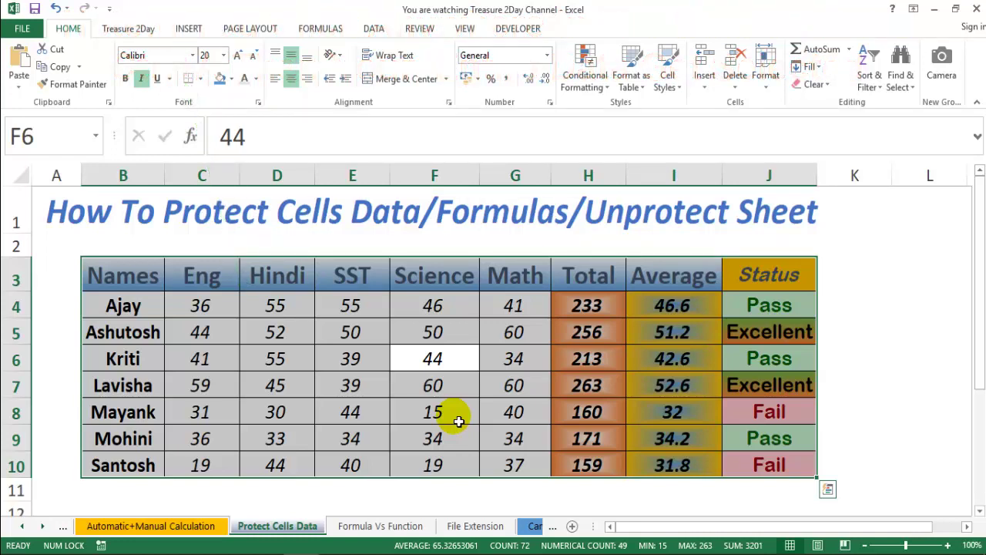
Select all worksheet cells using Ctrl+A from an empty cell, then the Select All corner button.
click(387, 496)
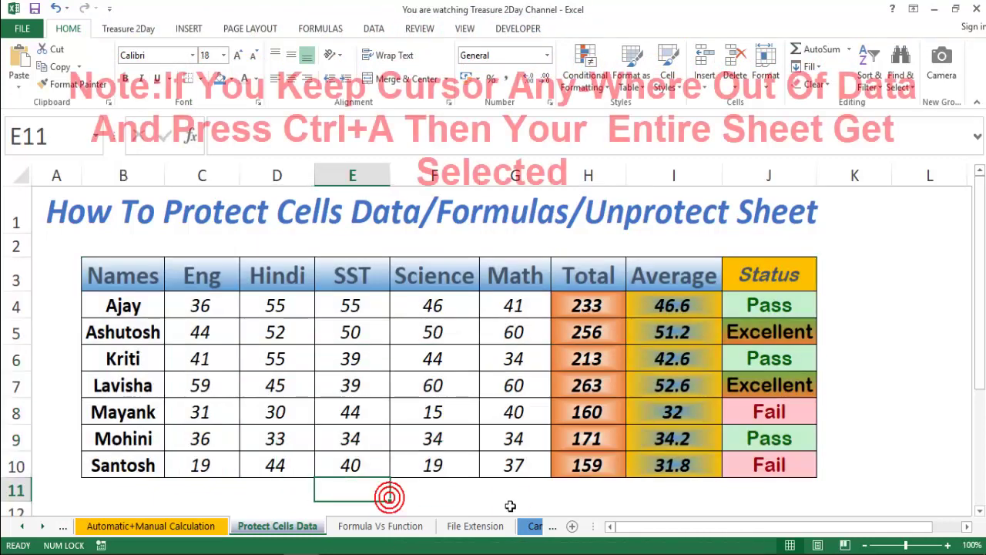
key(ctrl+a)
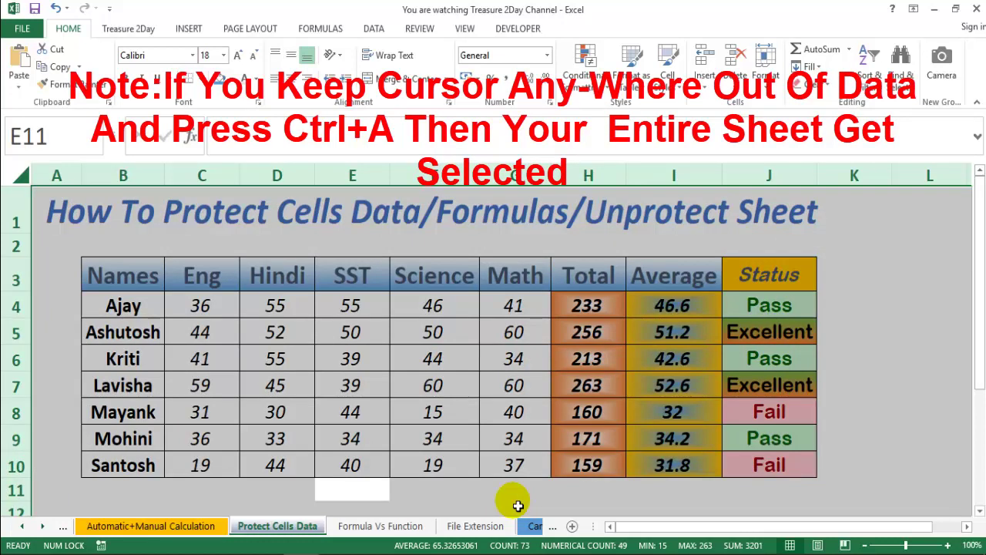
click(190, 245)
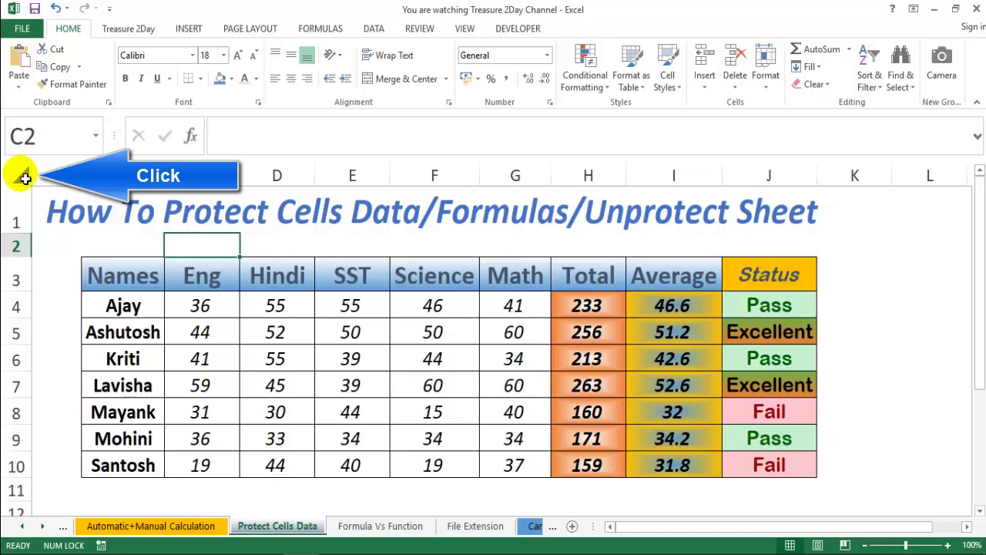
click(25, 178)
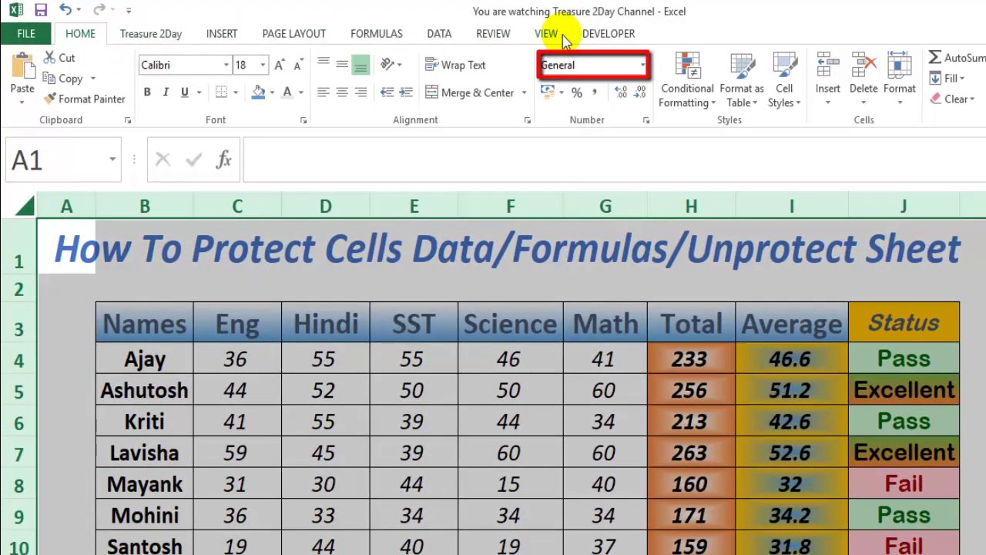
click(644, 66)
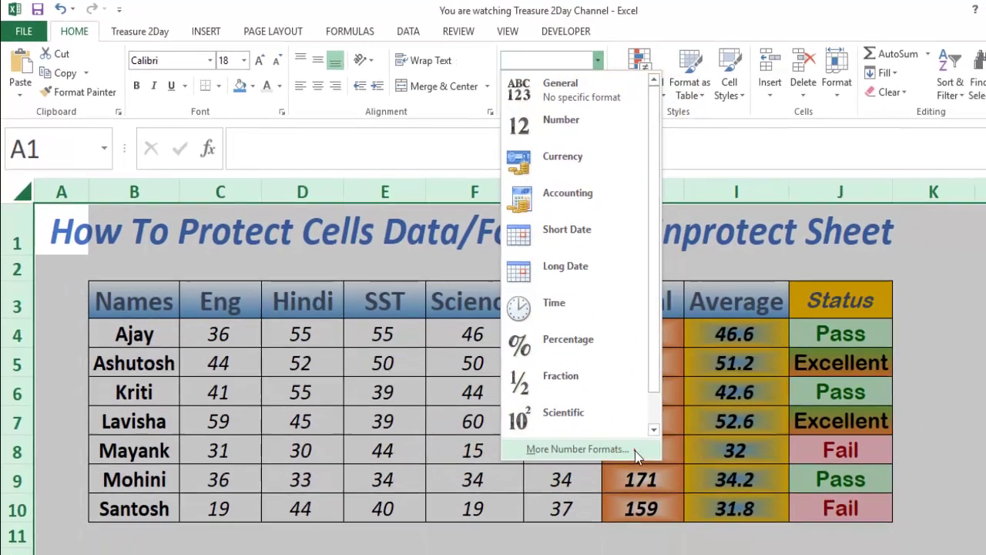
click(683, 484)
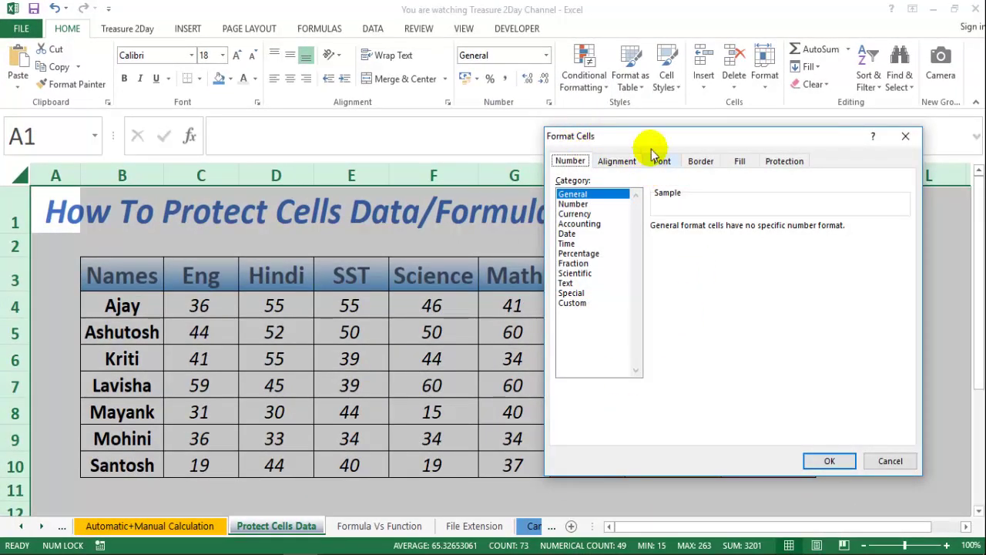
drag(652, 140, 529, 94)
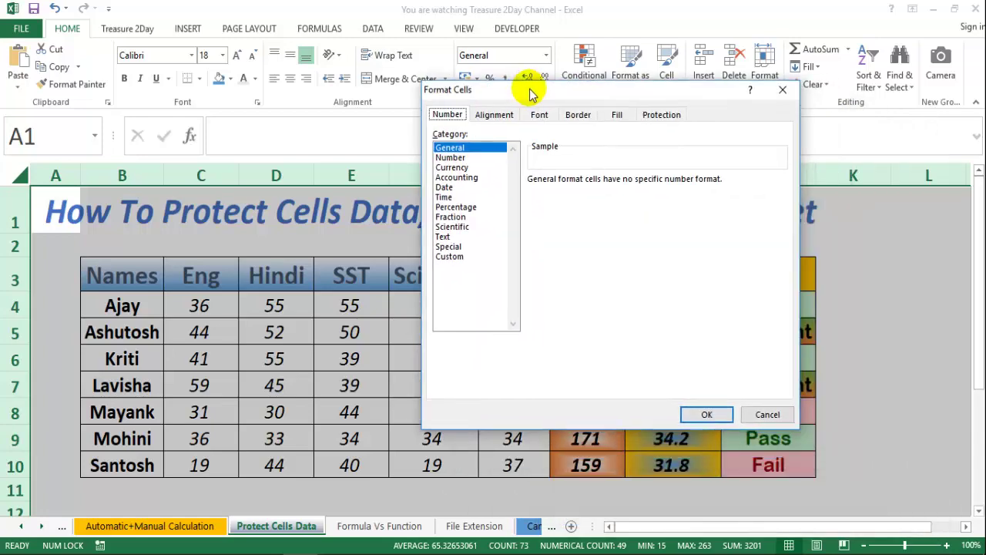
click(774, 416)
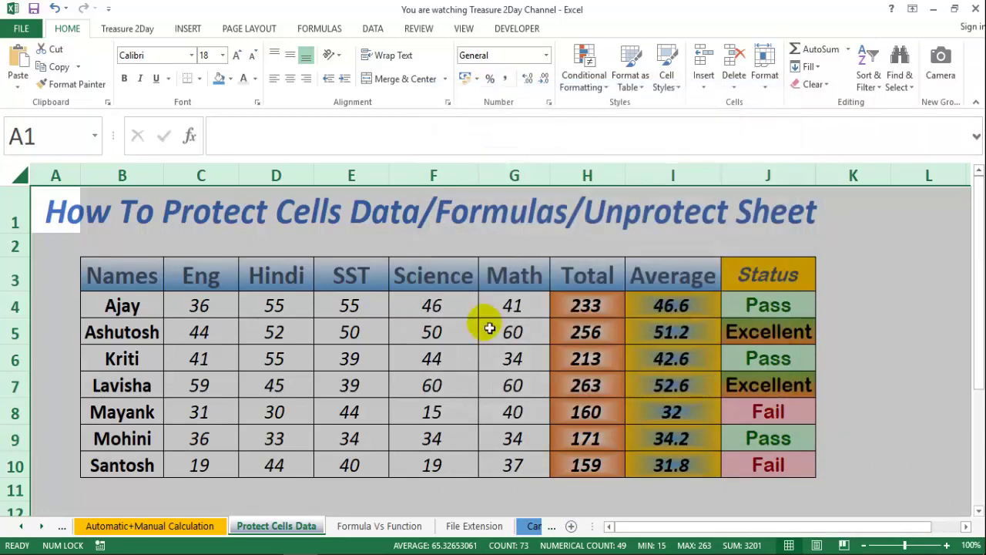
right_click(486, 328)
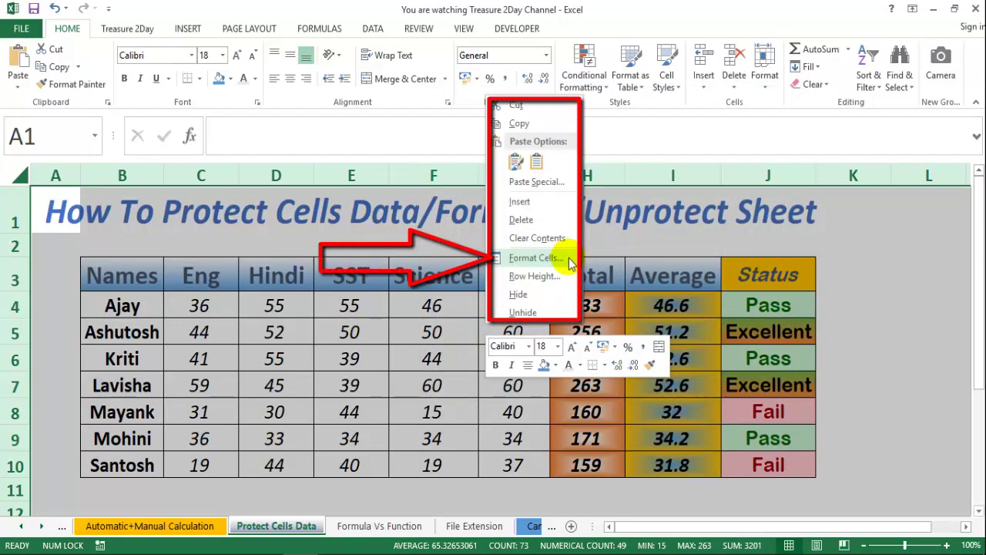
click(570, 260)
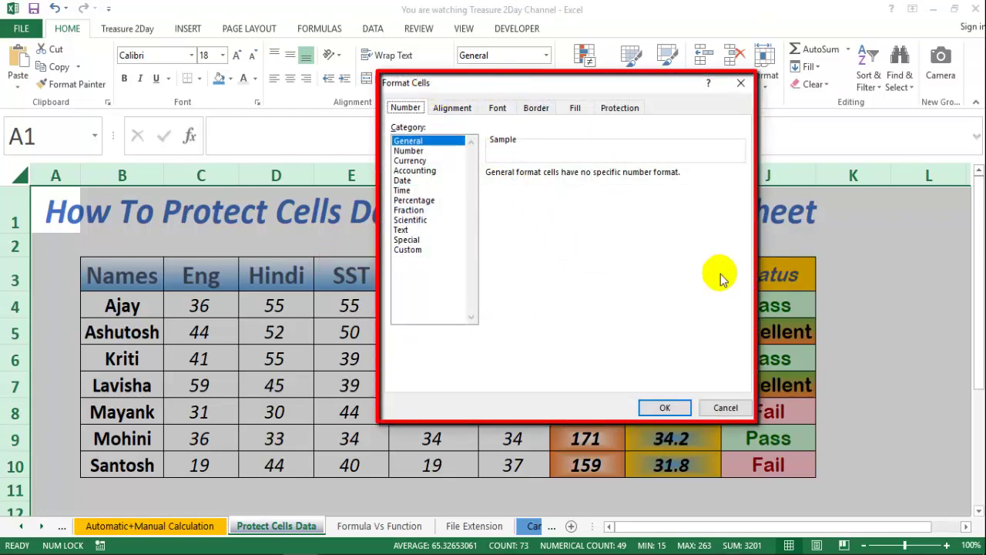
click(733, 409)
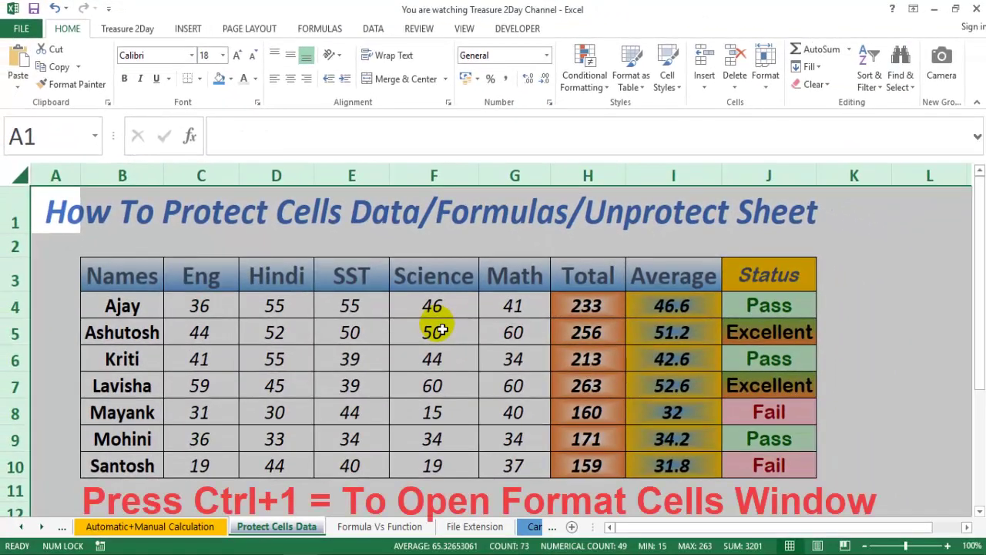
Turn off the Locked option in Format Cells protection for all cells.
key(ctrl+1)
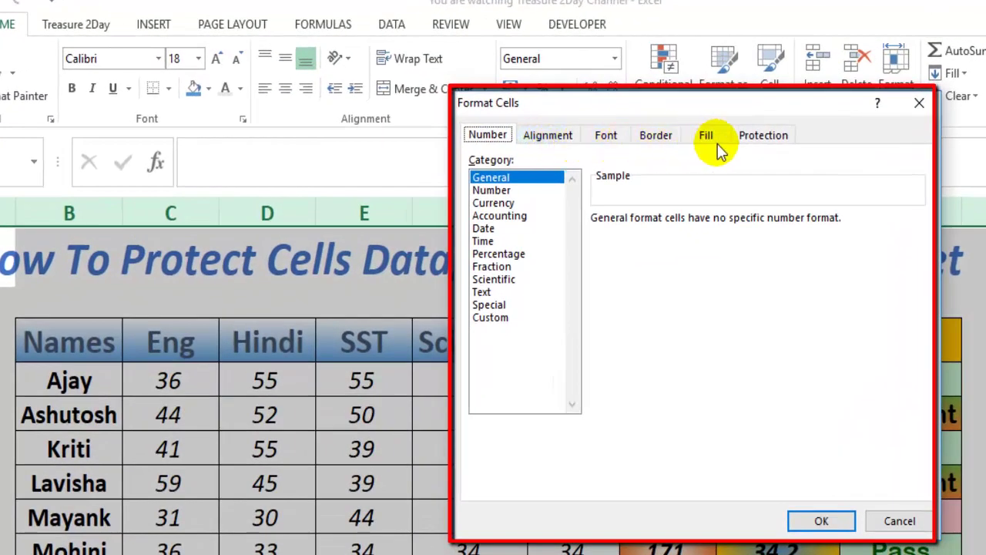
click(773, 143)
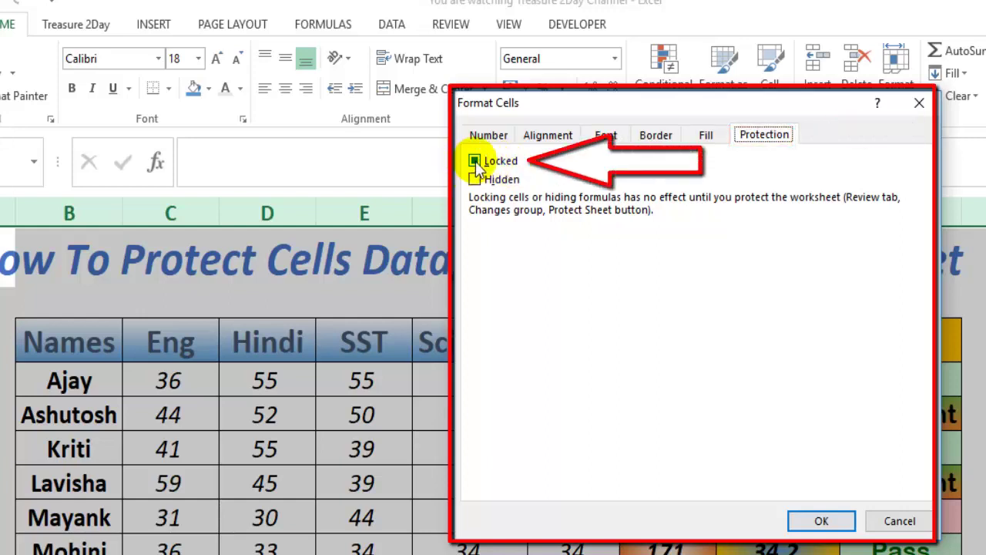
click(476, 162)
click(483, 165)
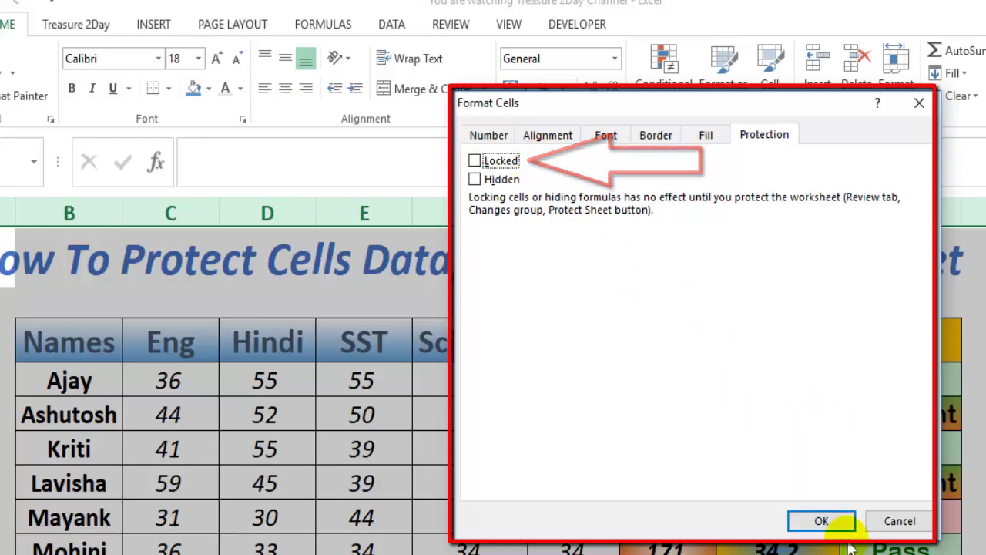
click(820, 522)
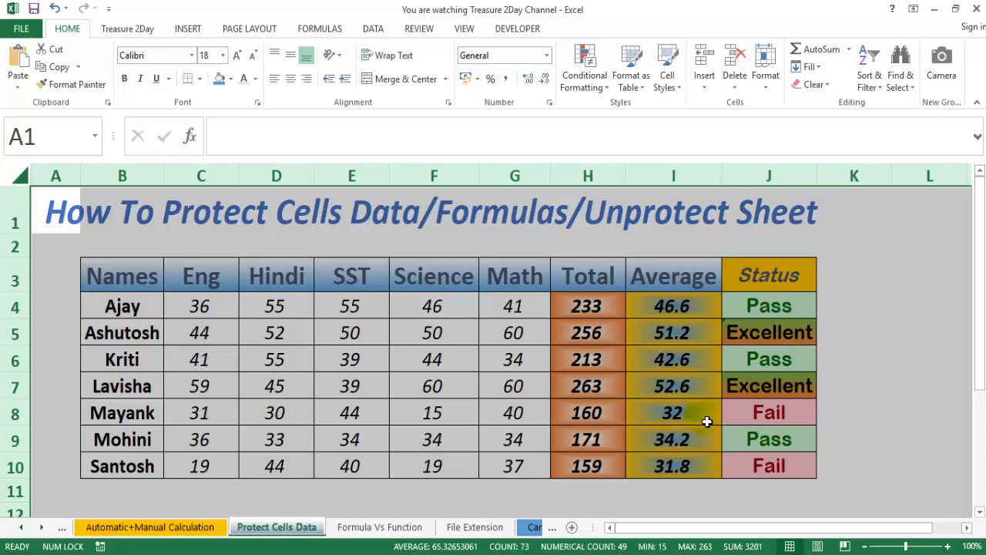
Use Go To Special with Formulas to select the H4:J10 formula cells.
click(634, 413)
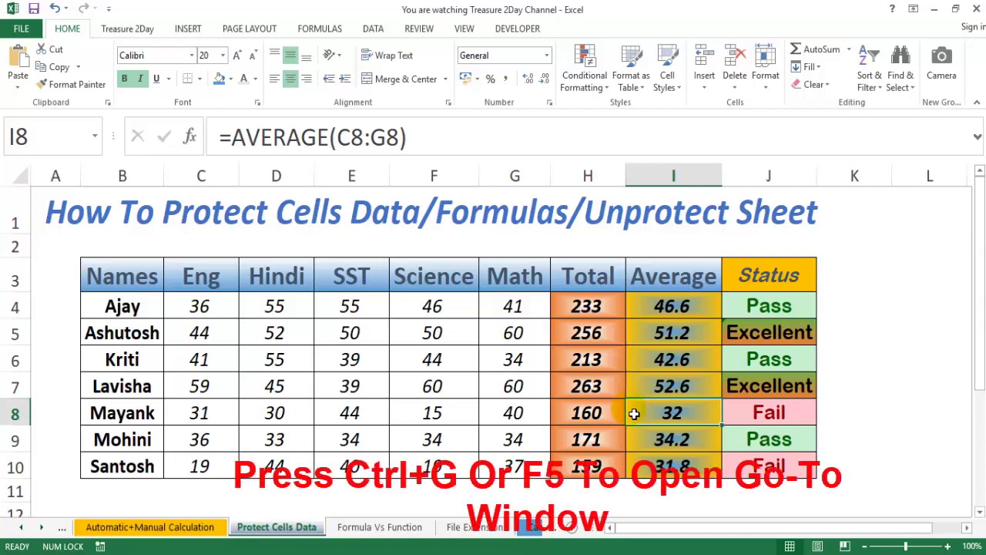
key(ctrl+g)
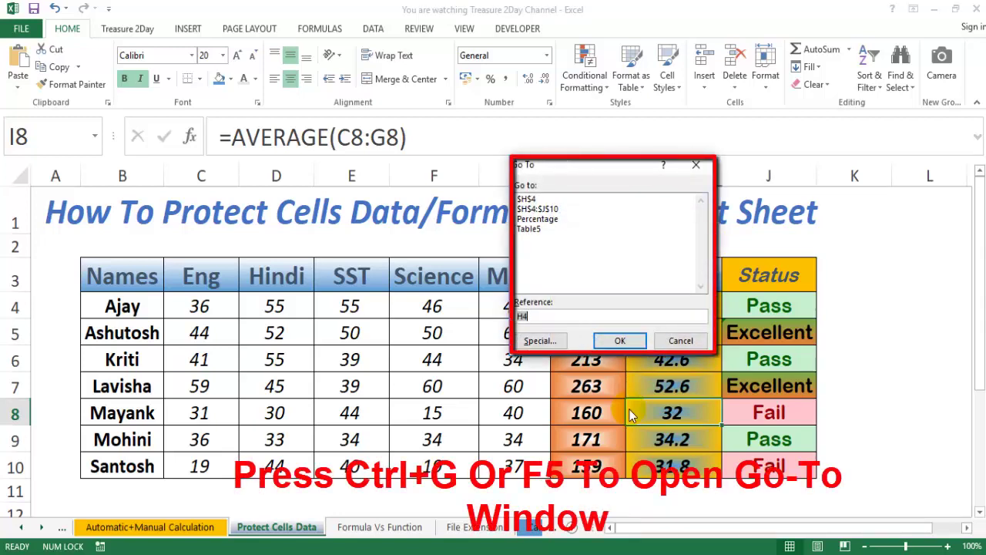
click(680, 340)
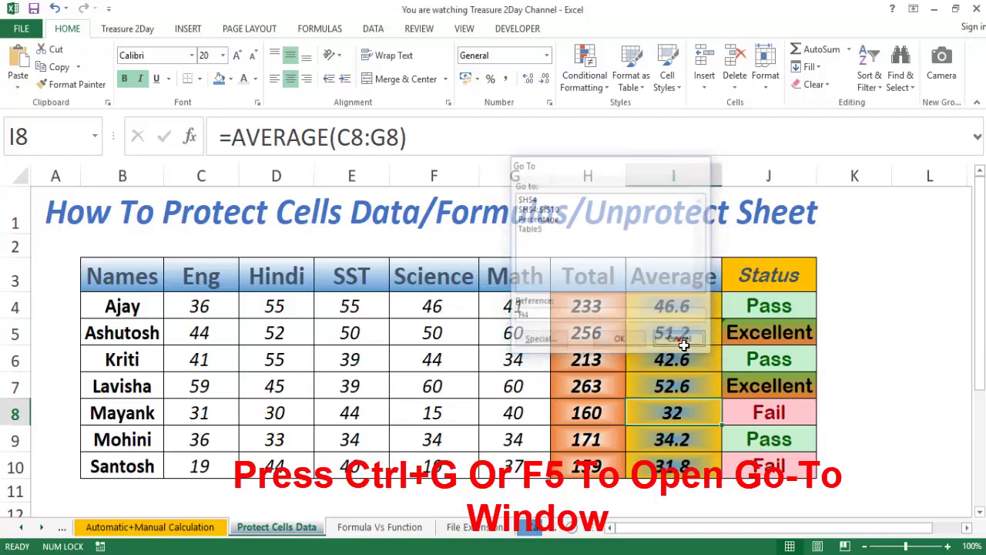
key(ctrl+g)
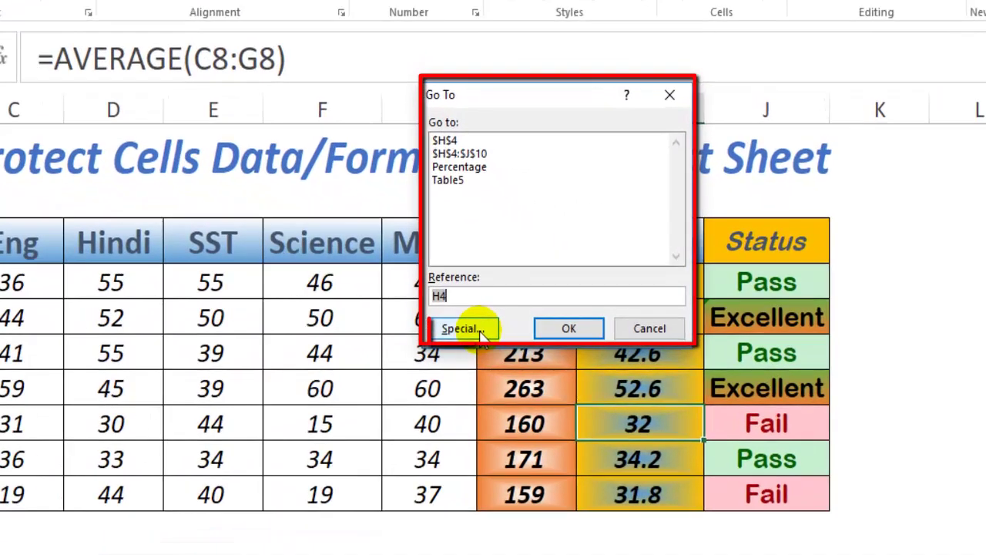
click(482, 331)
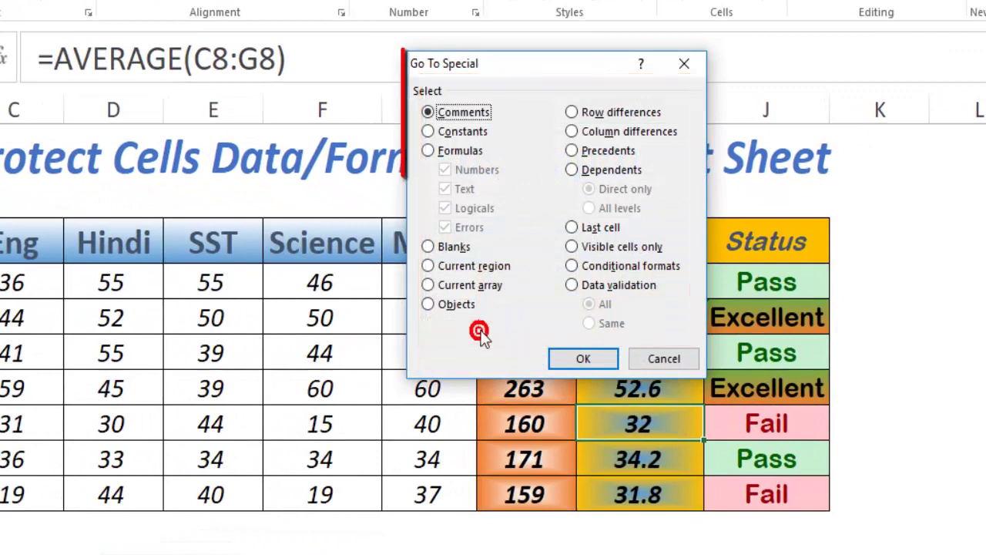
click(427, 150)
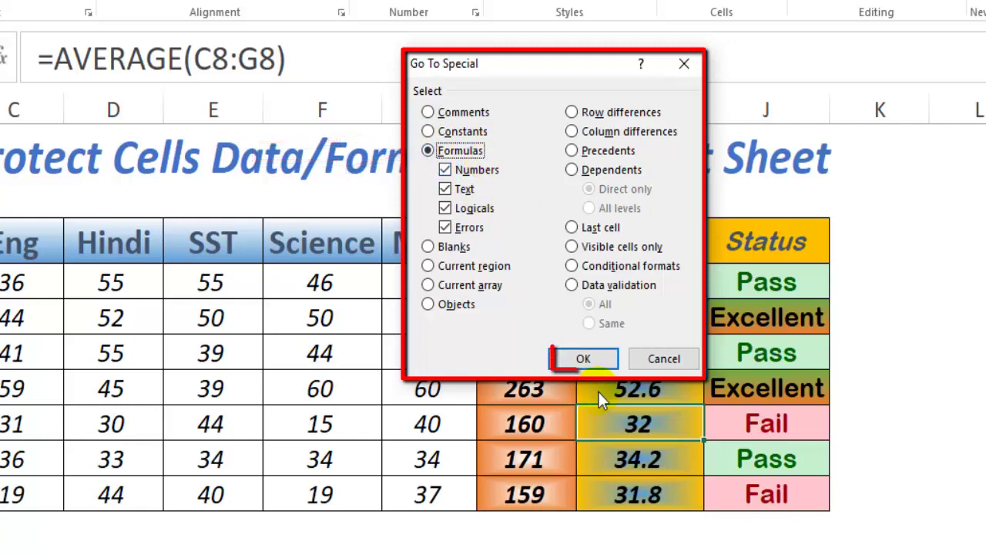
click(583, 369)
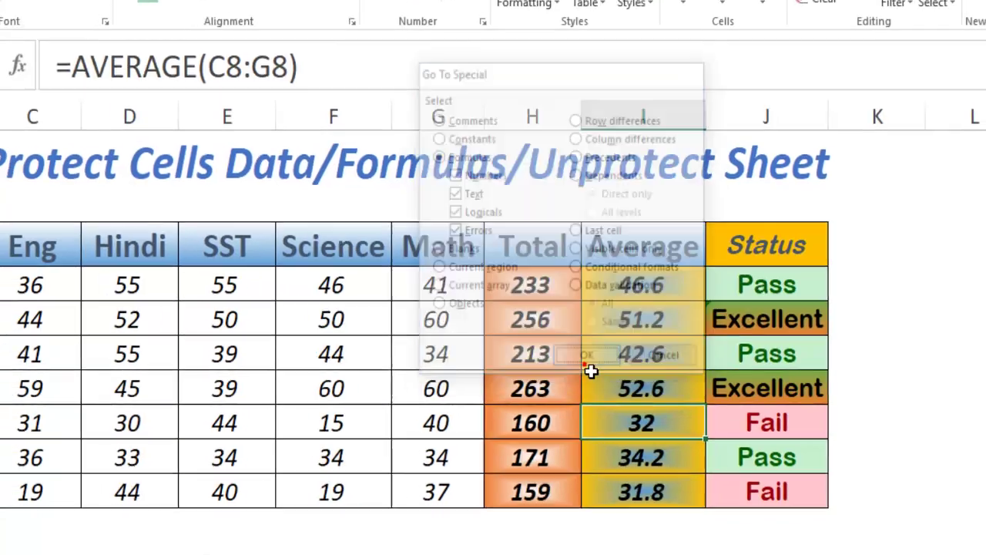
click(580, 365)
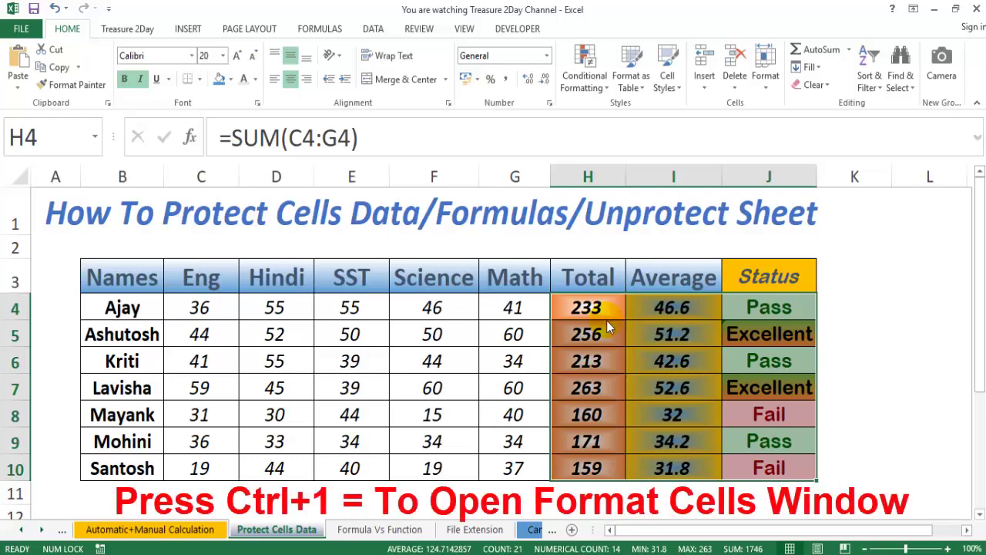
Tick Locked in Format Cells for the selected H4:J10 formula cells.
key(ctrl+1)
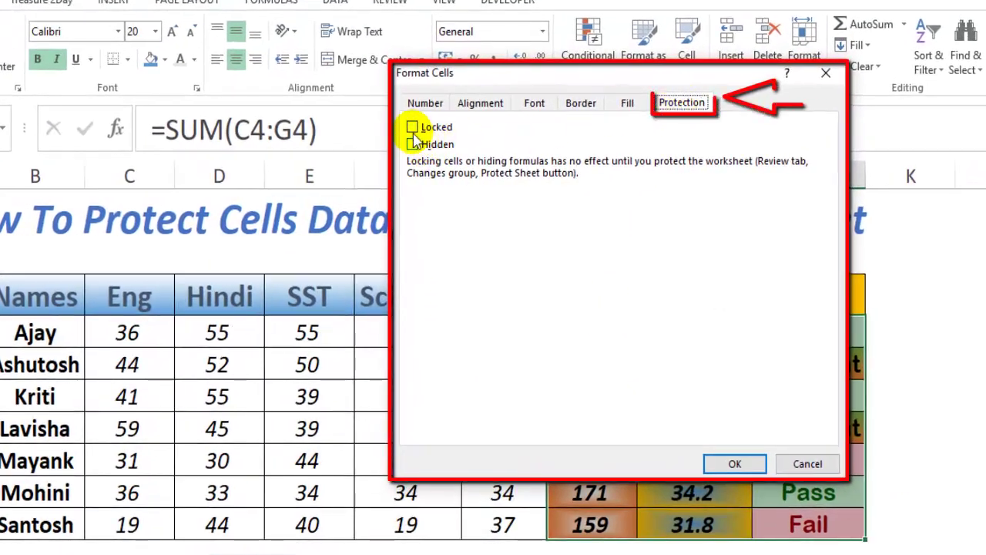
click(412, 127)
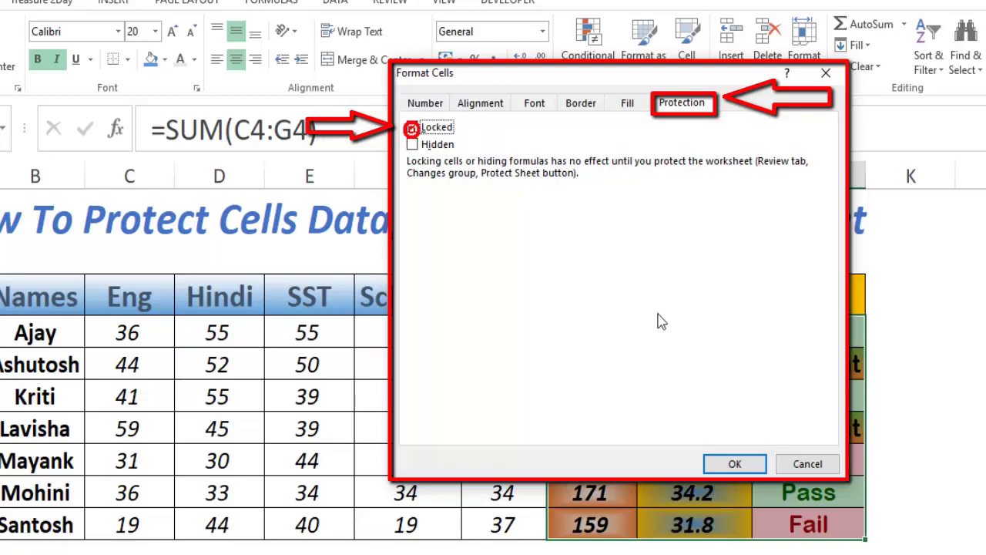
click(741, 463)
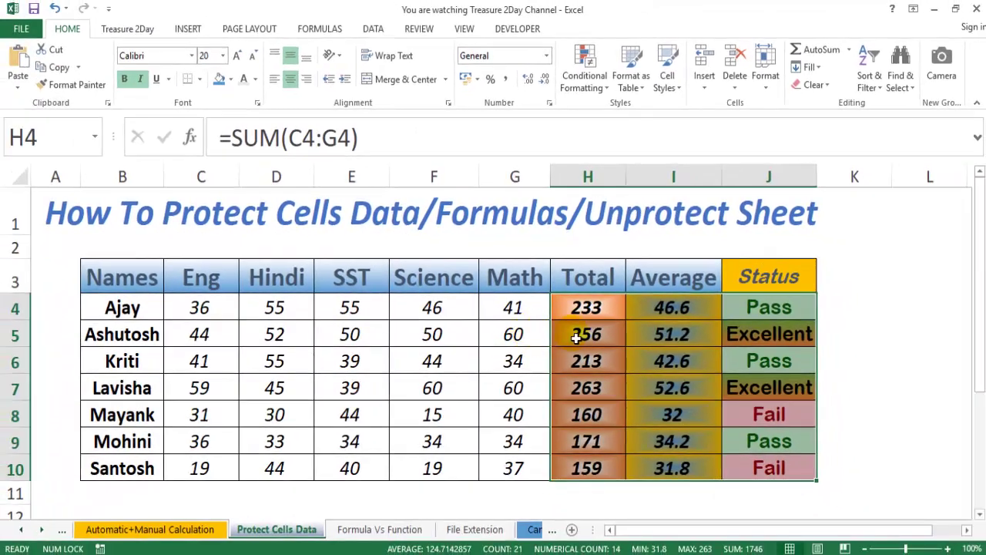
Step through H5 and I5 to review the SUM and AVERAGE formulas.
click(577, 337)
key(Right)
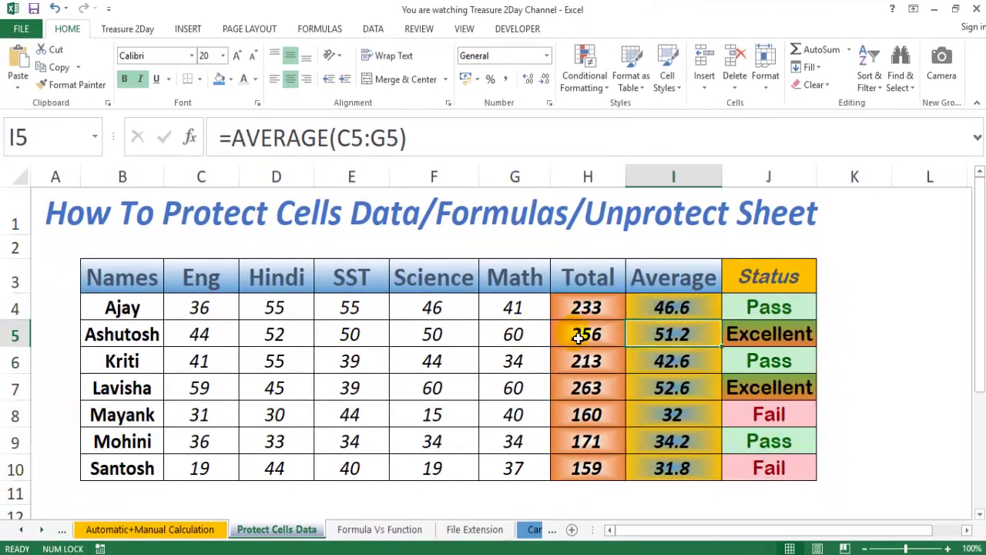
key(Left)
key(Down)
key(Up)
key(Right)
key(Left)
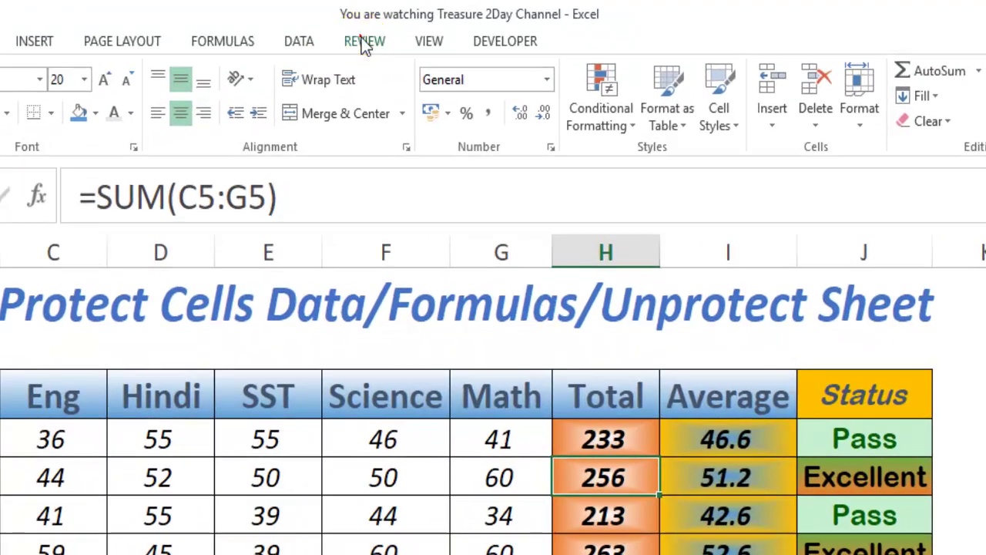
Protect the sheet with a password, disallowing selection of both locked and unlocked cells.
click(366, 44)
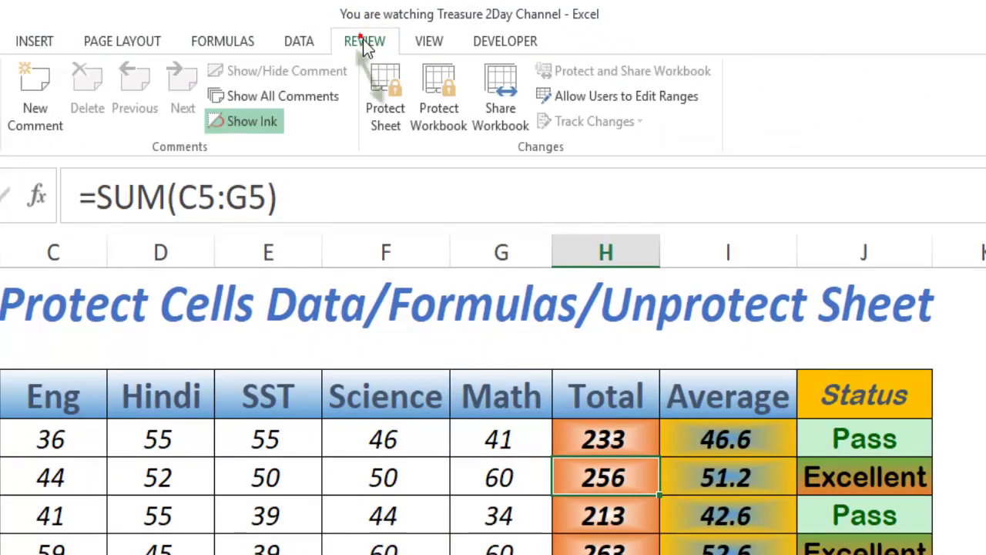
click(401, 136)
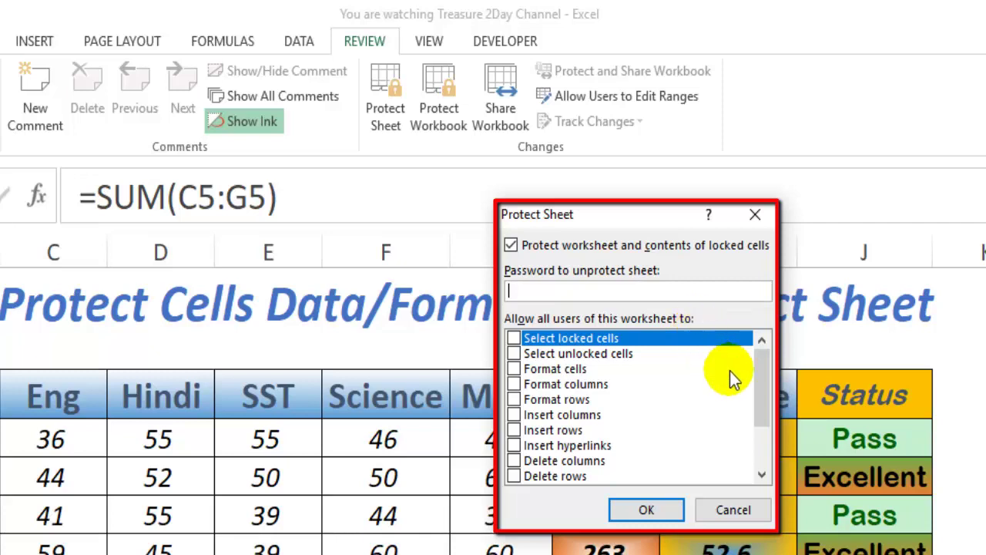
mouse_move(762, 382)
mouse_down()
mouse_move(761, 420)
mouse_move(761, 345)
mouse_up()
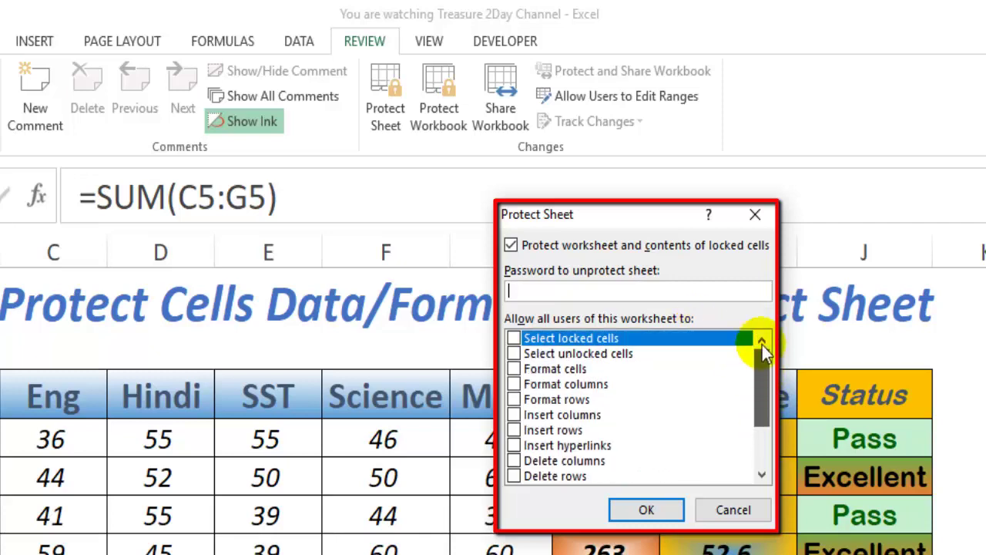
click(513, 339)
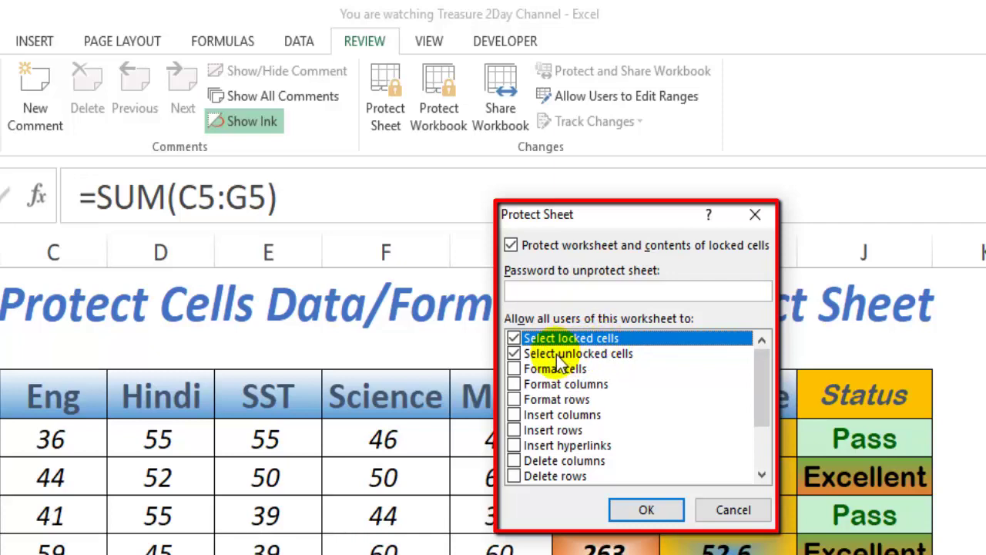
click(513, 338)
click(514, 353)
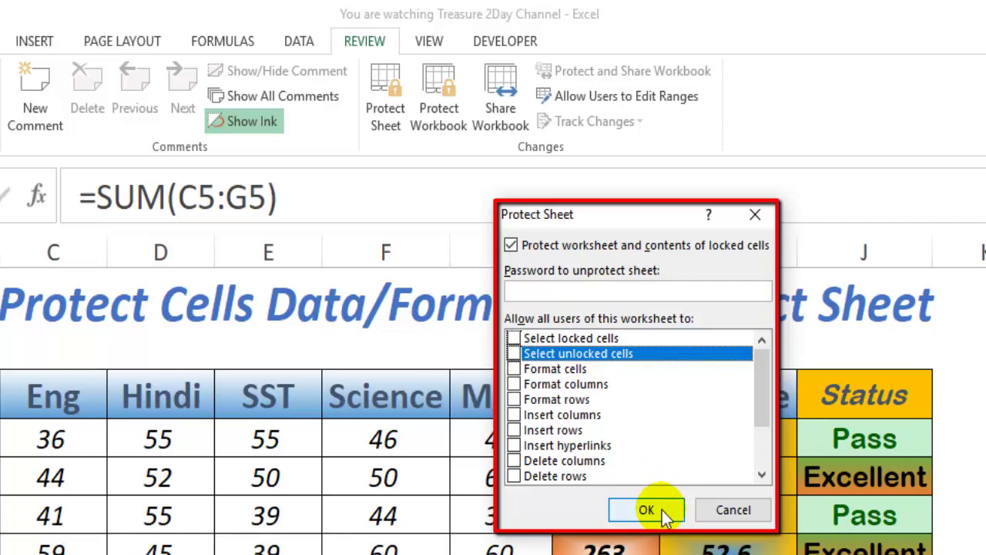
click(518, 292)
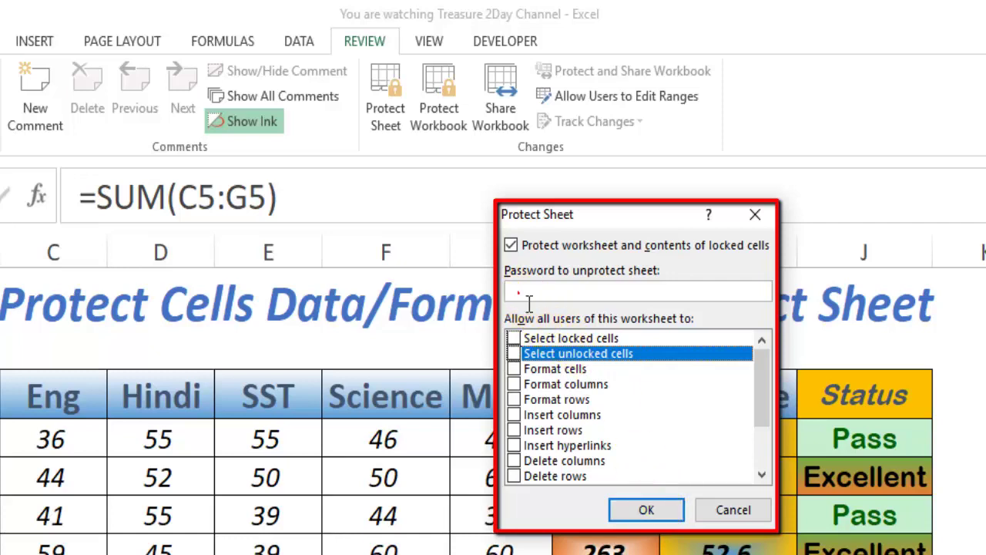
click(643, 512)
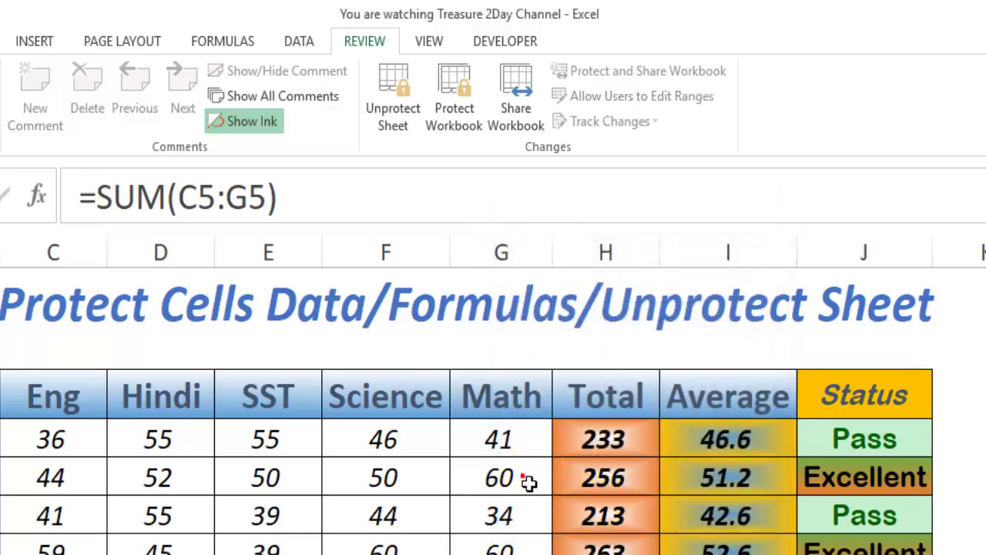
double_click(323, 428)
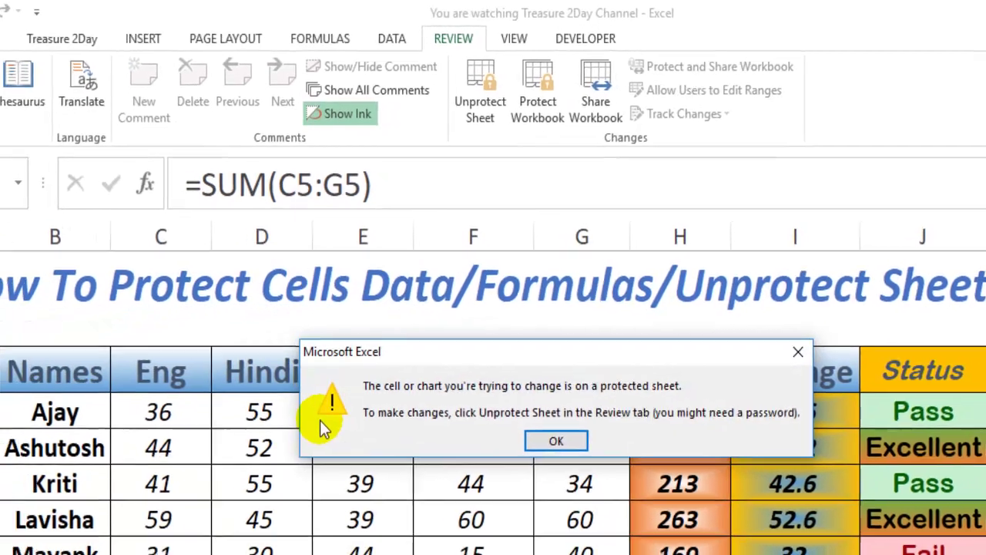
click(551, 442)
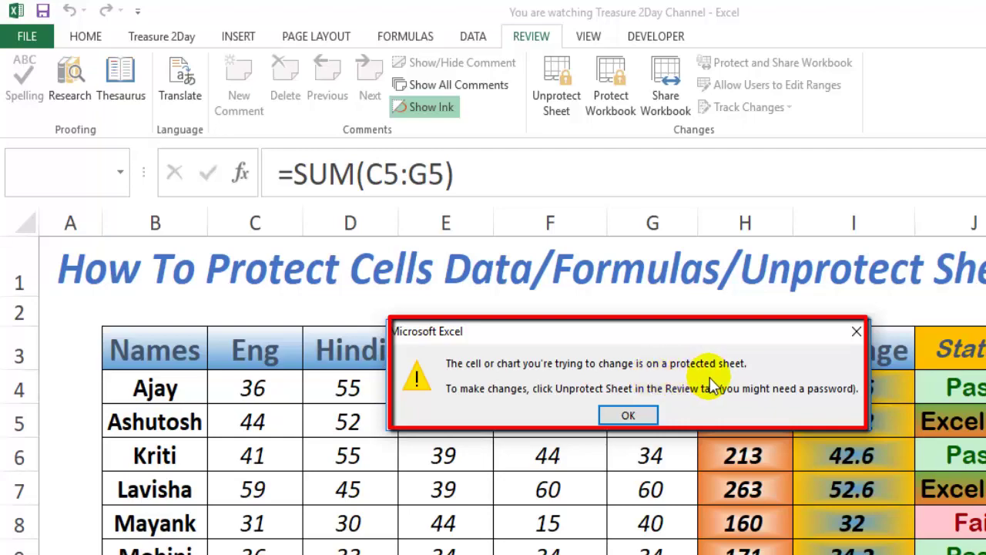
click(630, 414)
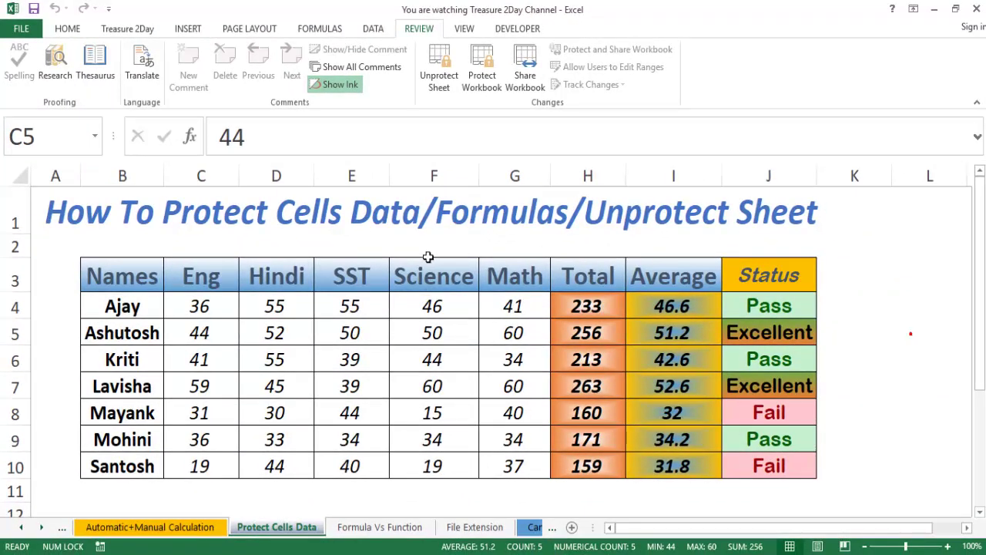
click(237, 308)
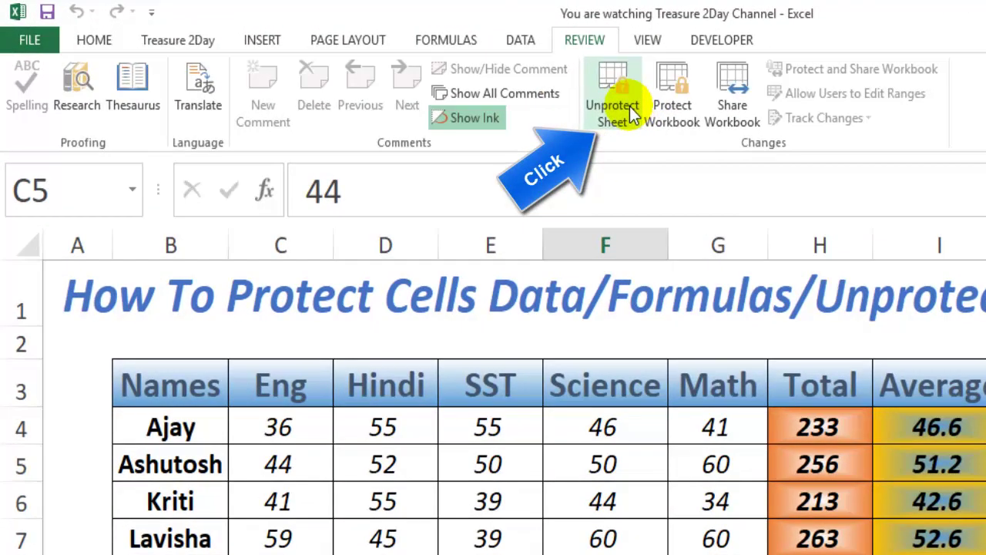
Unprotect the sheet and re-protect it with only Select unlocked cells allowed.
click(628, 107)
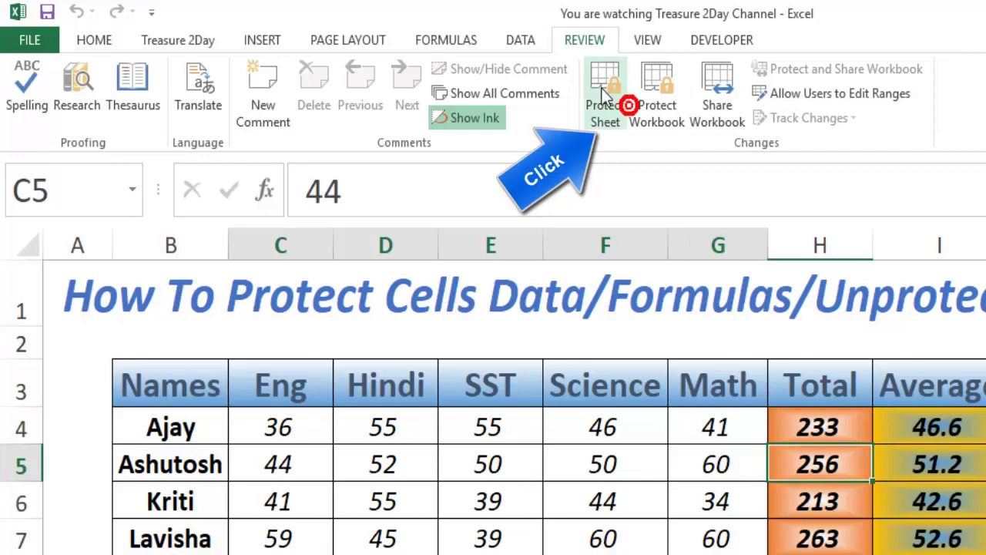
click(601, 88)
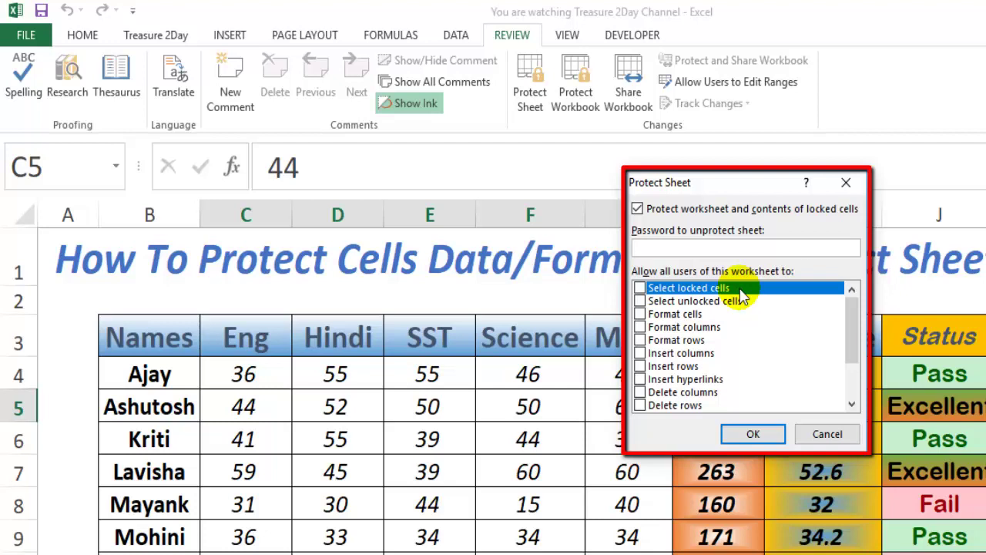
click(647, 289)
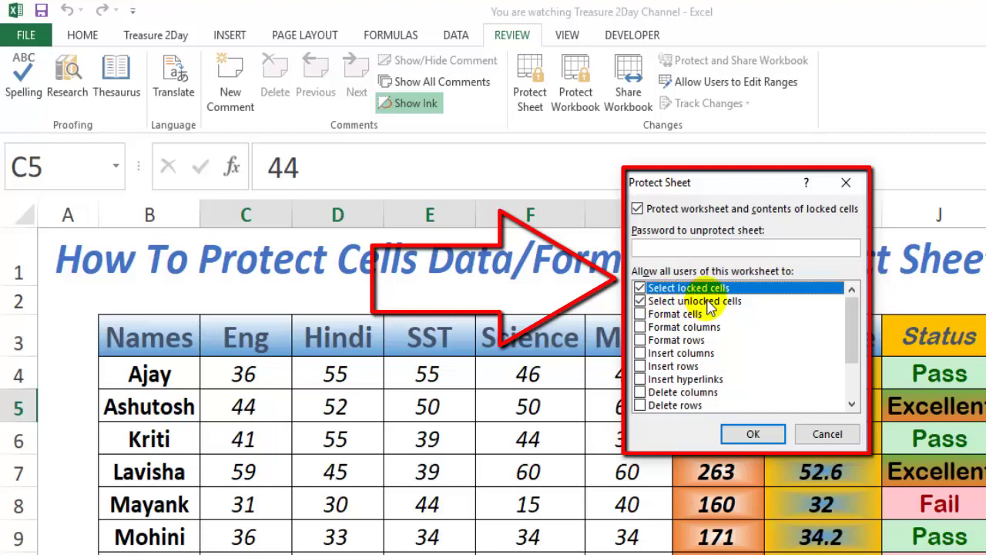
click(639, 288)
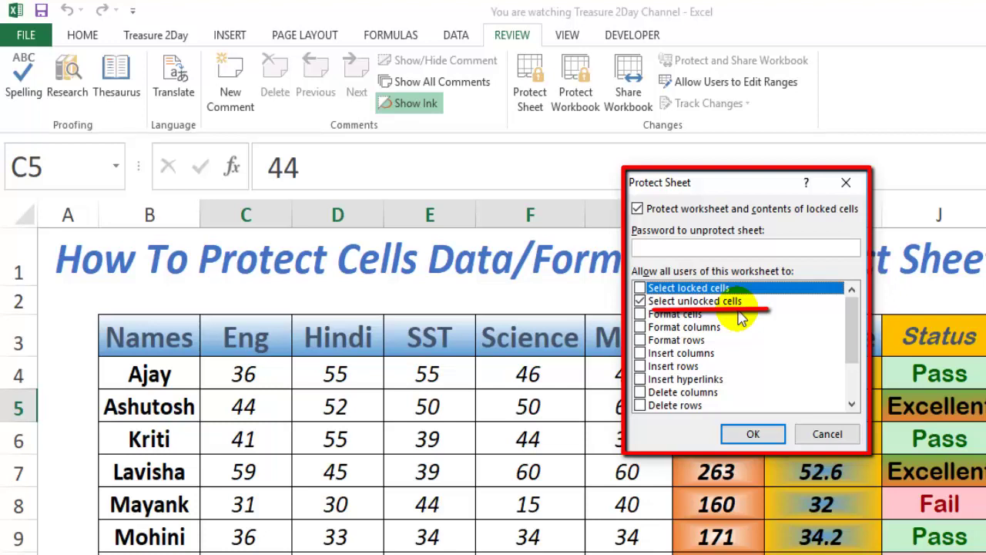
click(752, 435)
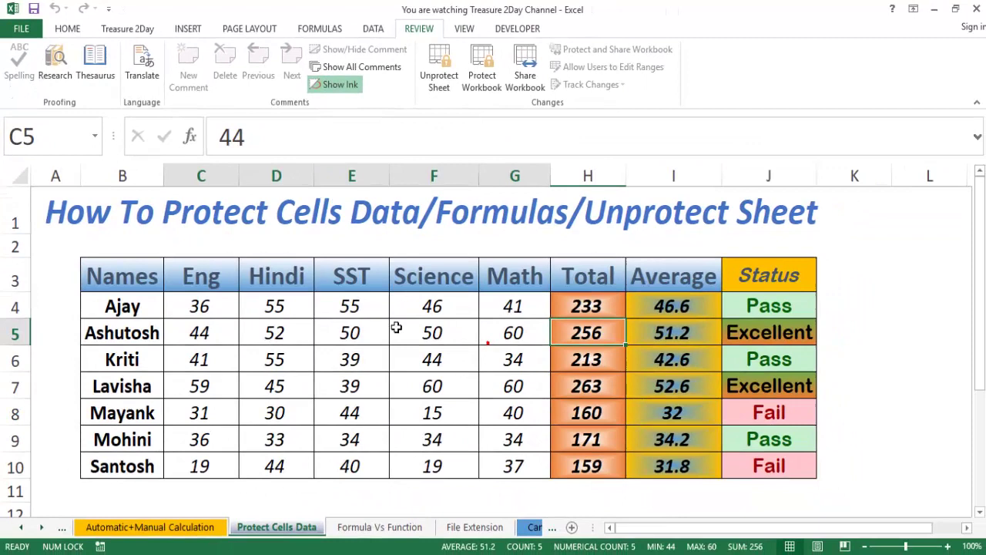
click(396, 331)
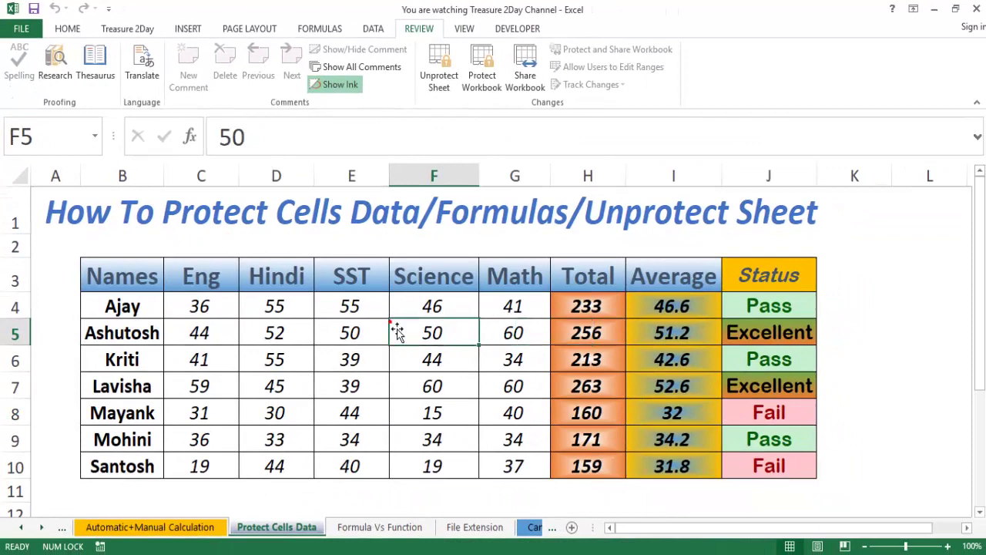
key(Right)
key(Down)
key(Down)
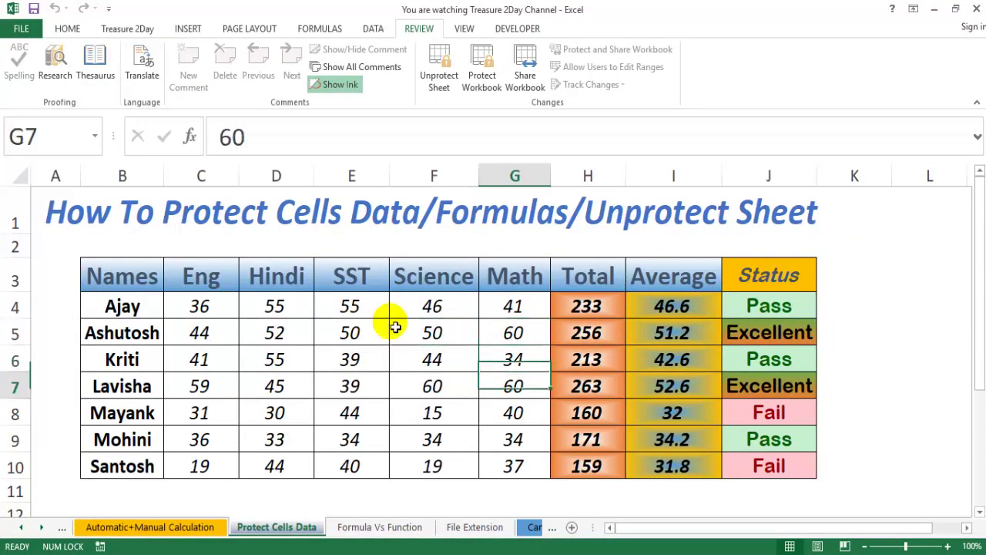
key(Left)
key(Right)
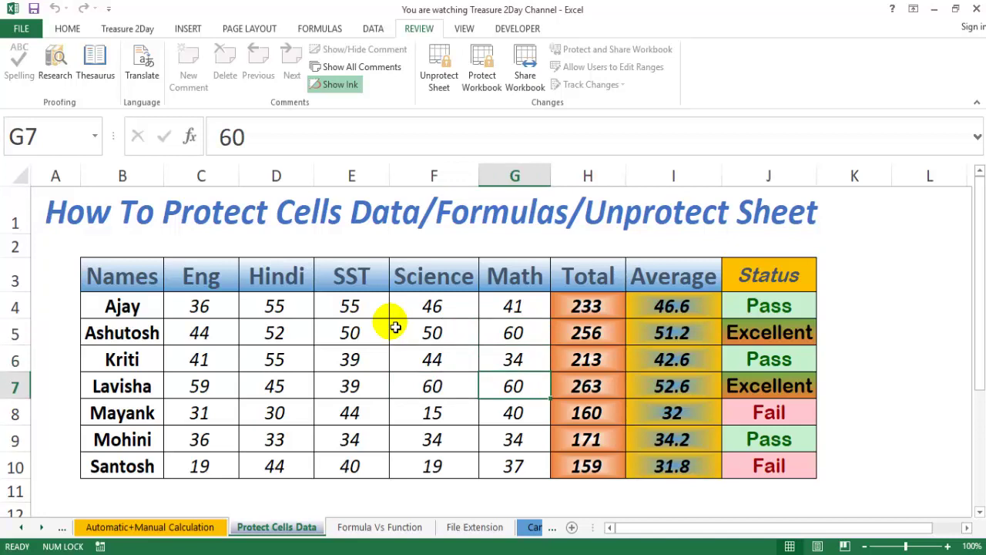
key(Right)
key(Right)
key(Right)
key(Left)
key(Left)
key(Left)
key(Right)
key(Right)
key(Right)
key(Up)
key(Left)
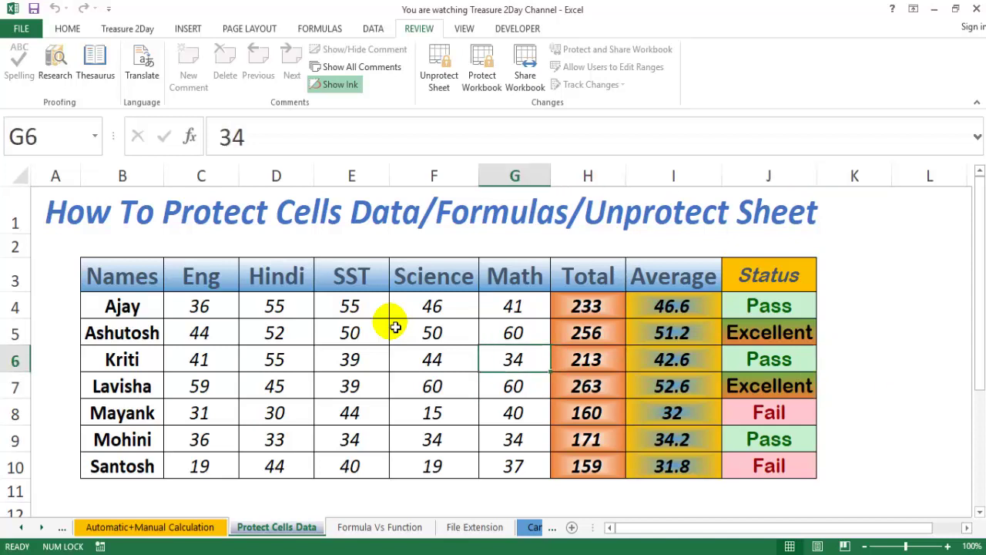
key(Right)
key(Up)
key(Left)
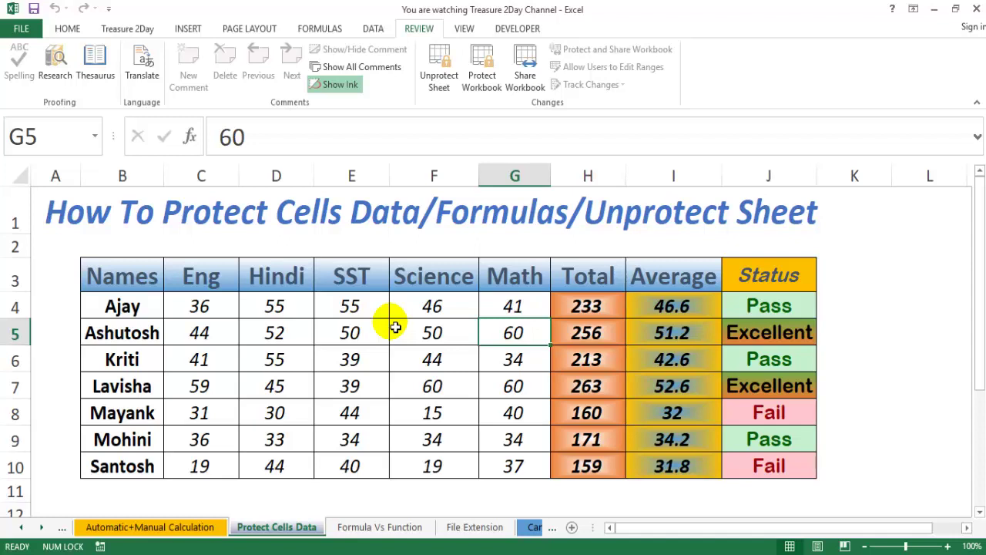
key(Right)
key(Left)
key(Right)
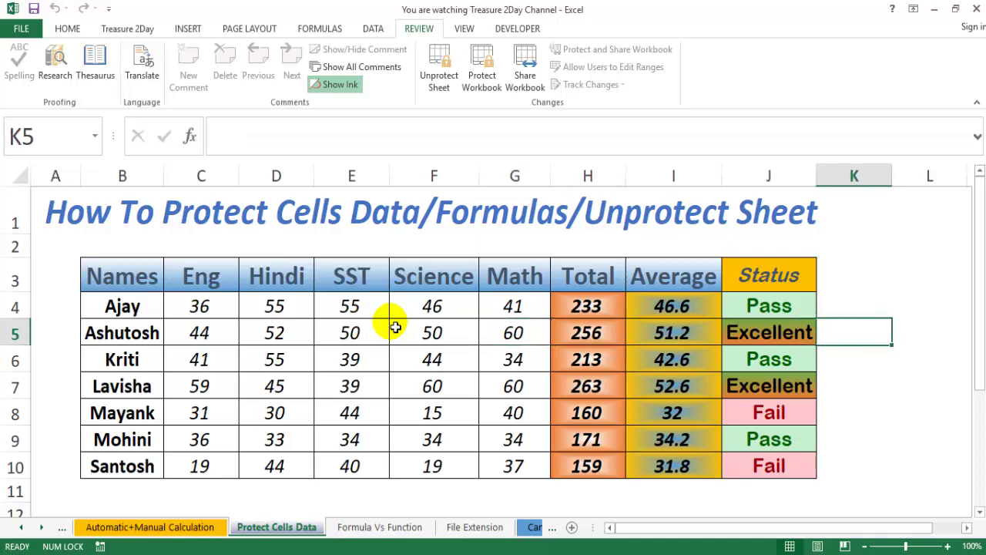
key(Left)
key(Up)
key(Right)
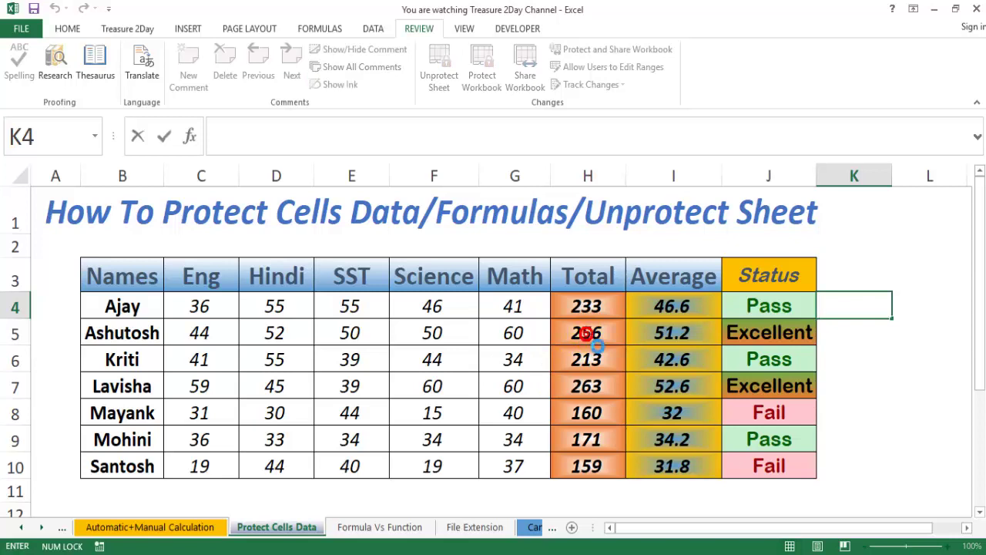
key(Escape)
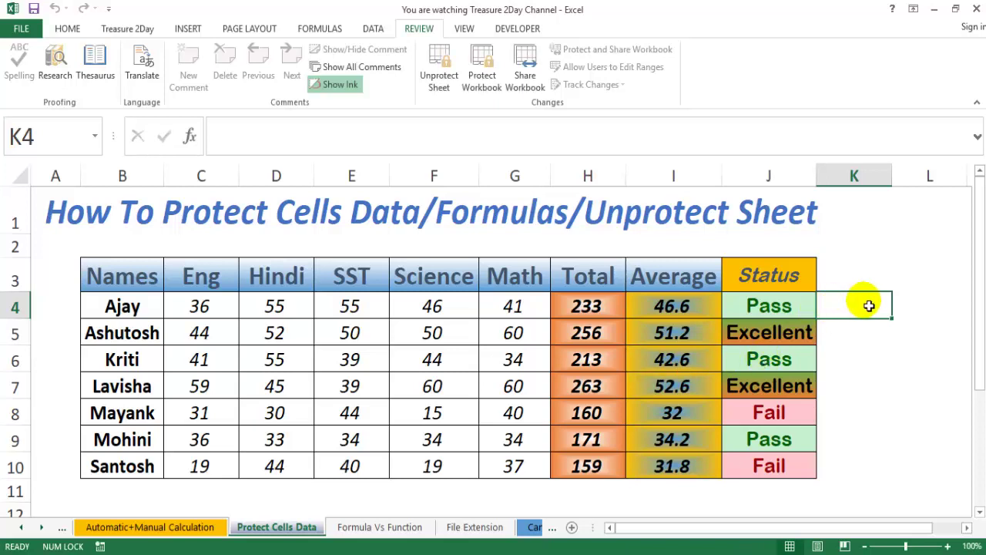
click(531, 314)
key(F2)
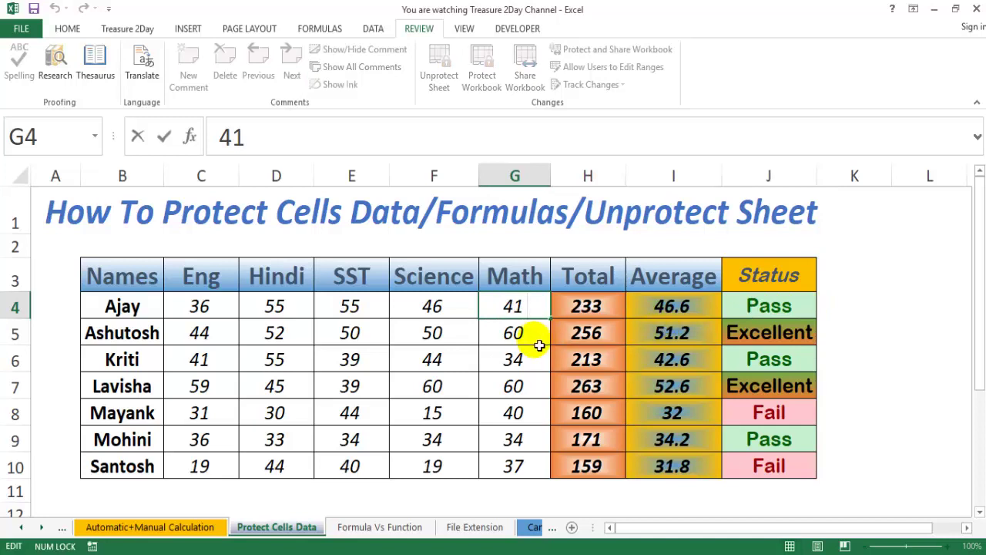
key(Escape)
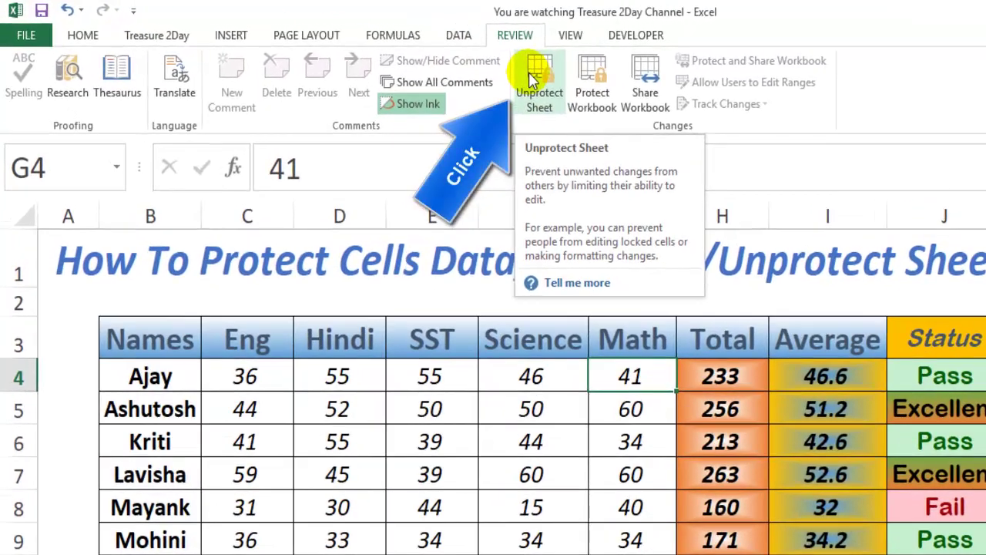
Unprotect and re-protect the sheet with Select locked cells and Select unlocked cells both ticked.
click(530, 77)
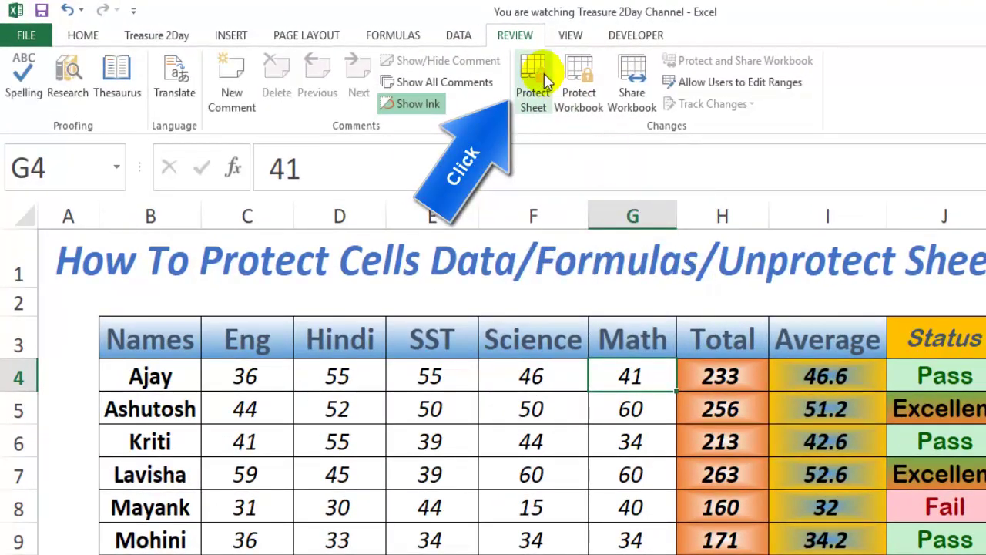
click(533, 70)
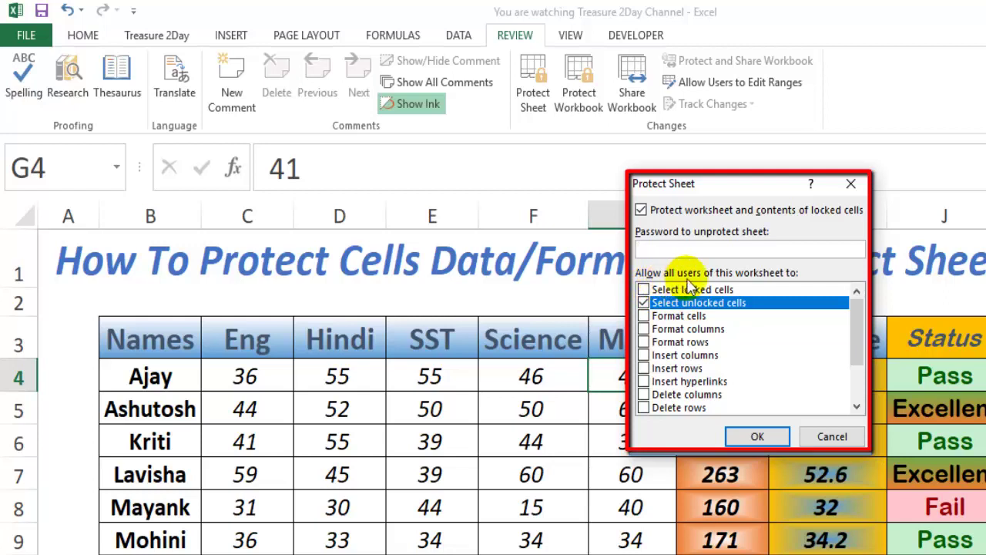
click(643, 290)
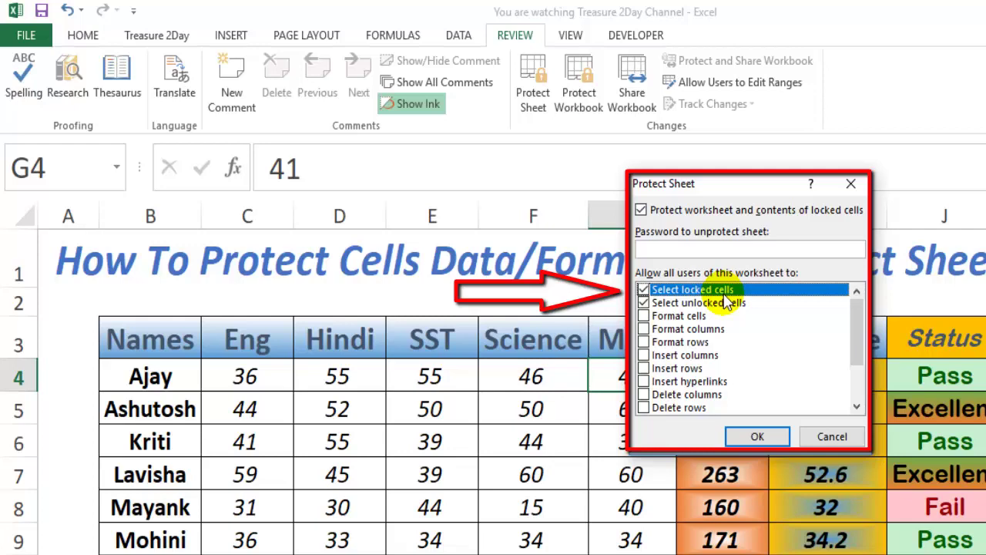
click(751, 437)
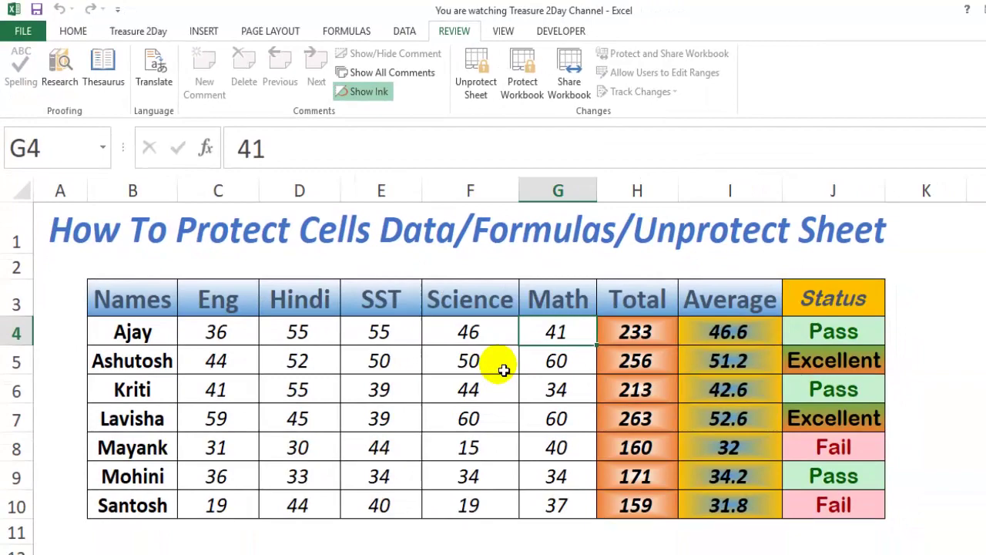
Arrow through the H5, H6 and I6 formulas, then double-click H6 to trigger the protection warning.
click(465, 342)
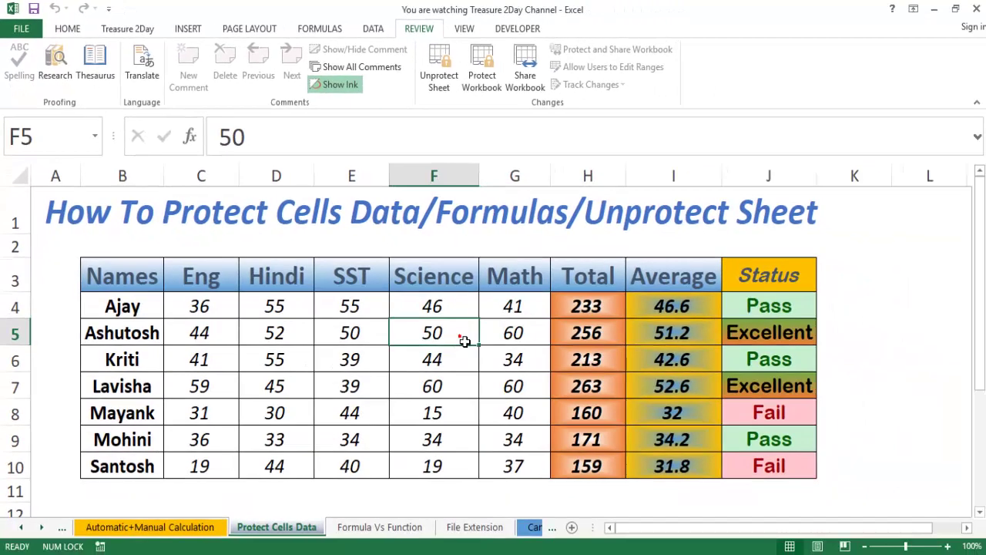
key(Right)
key(Right)
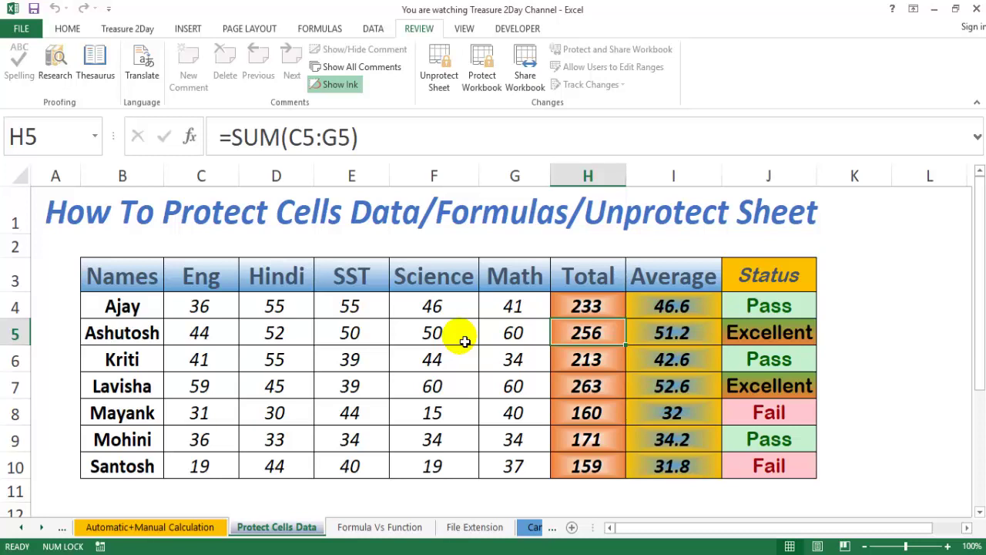
key(Down)
key(Right)
key(Right)
key(Left)
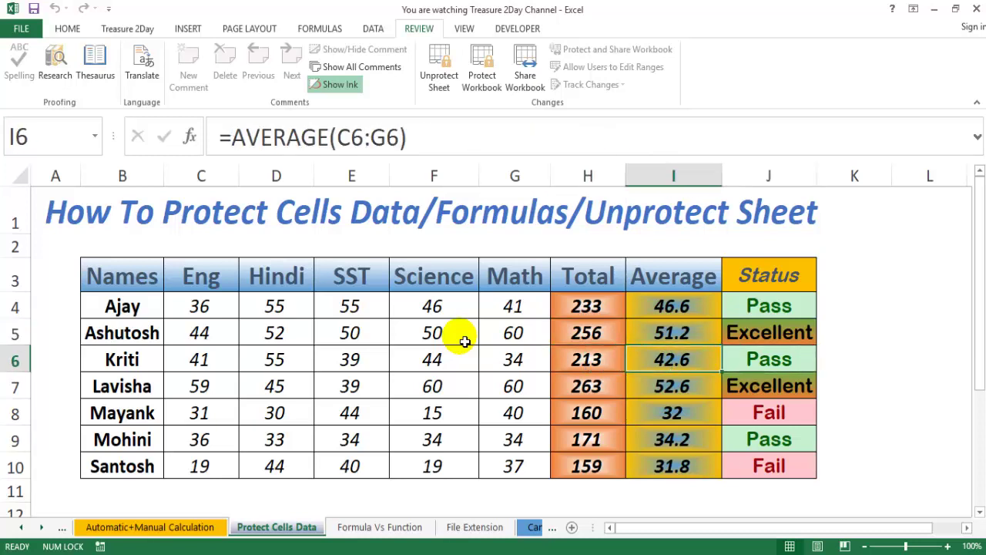
key(Left)
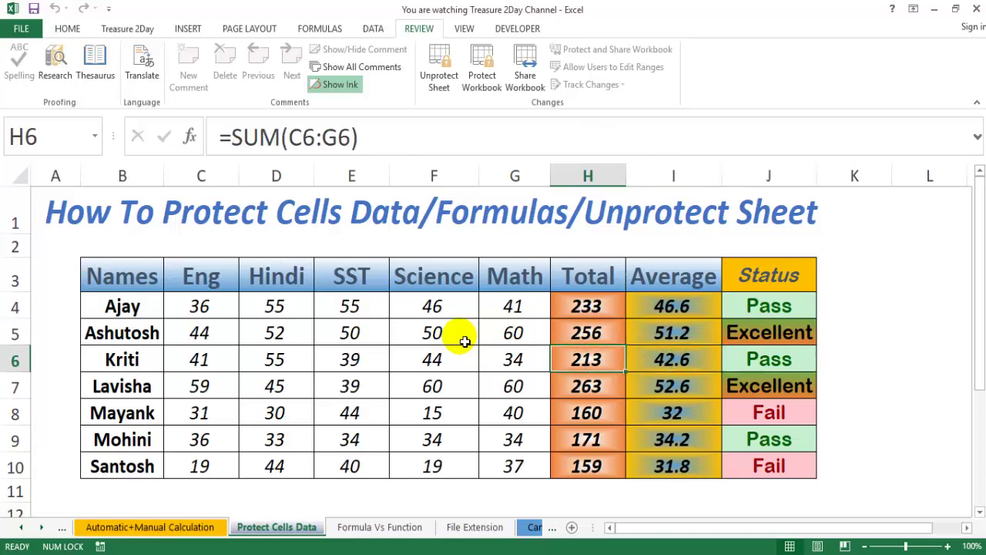
double_click(582, 354)
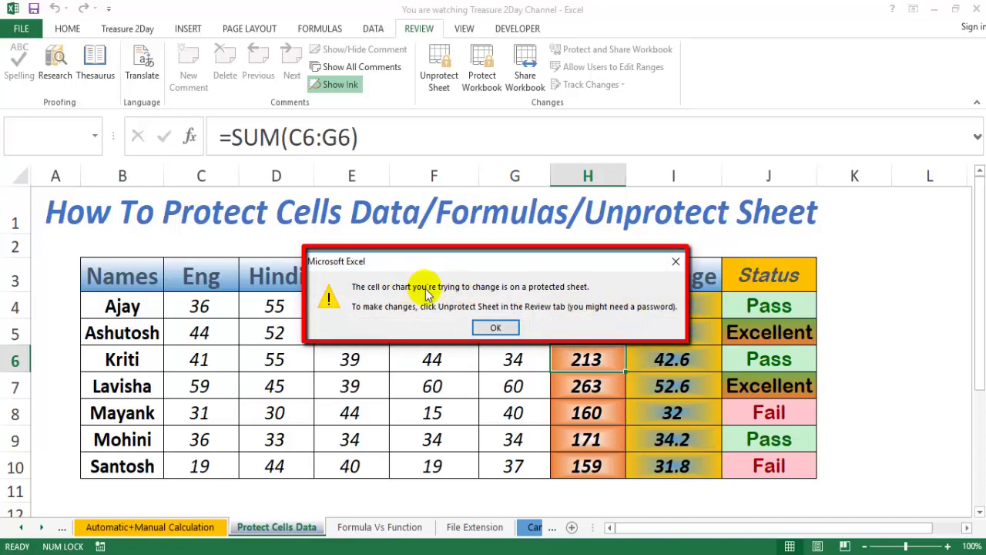
Dismiss the warning and enter 99 as Ashutosh's Hindi mark in D5.
click(496, 328)
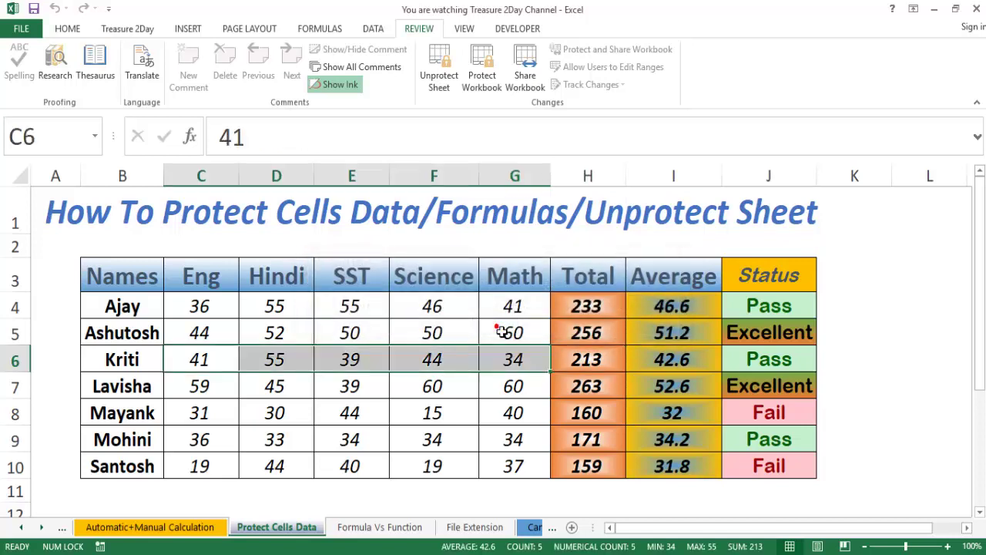
click(498, 331)
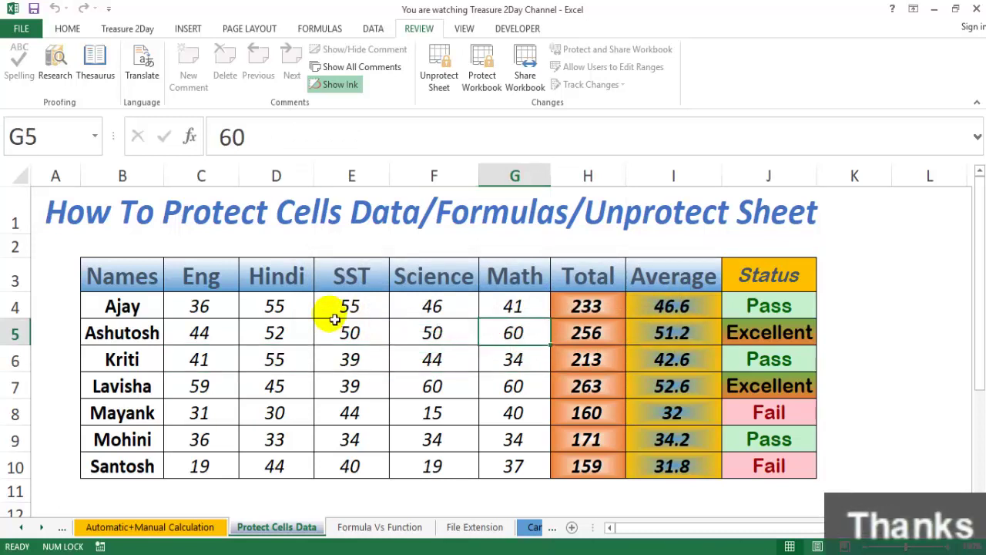
click(278, 337)
text(99)
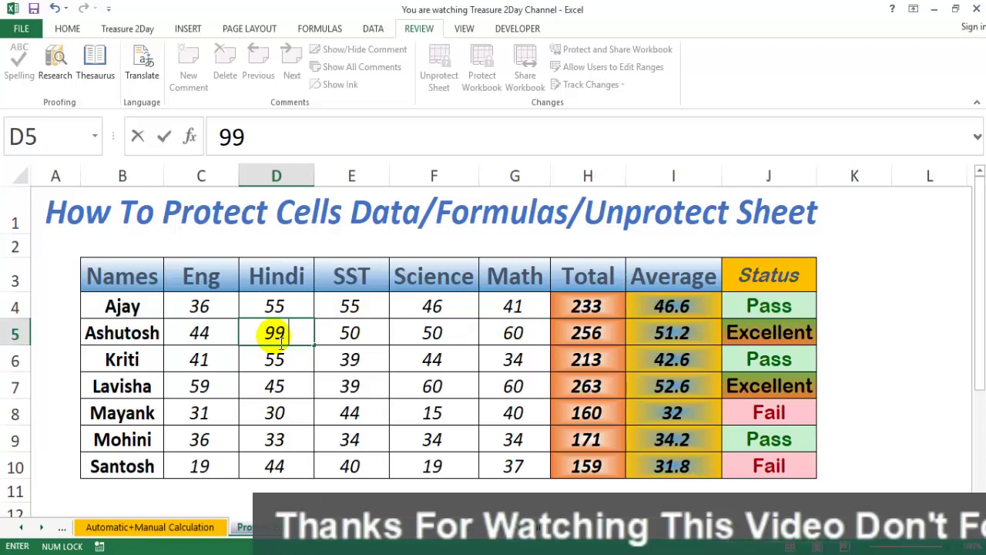
key(Return)
click(277, 339)
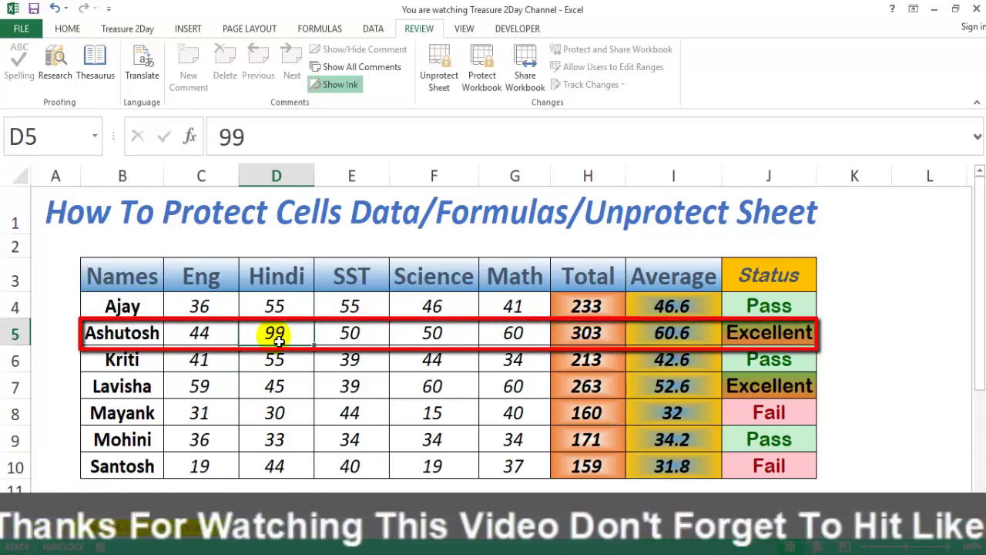
key(Return)
Enter 0 as Mohini's Science mark in F9 and check her recalculated Total and Average.
key(Down)
key(Down)
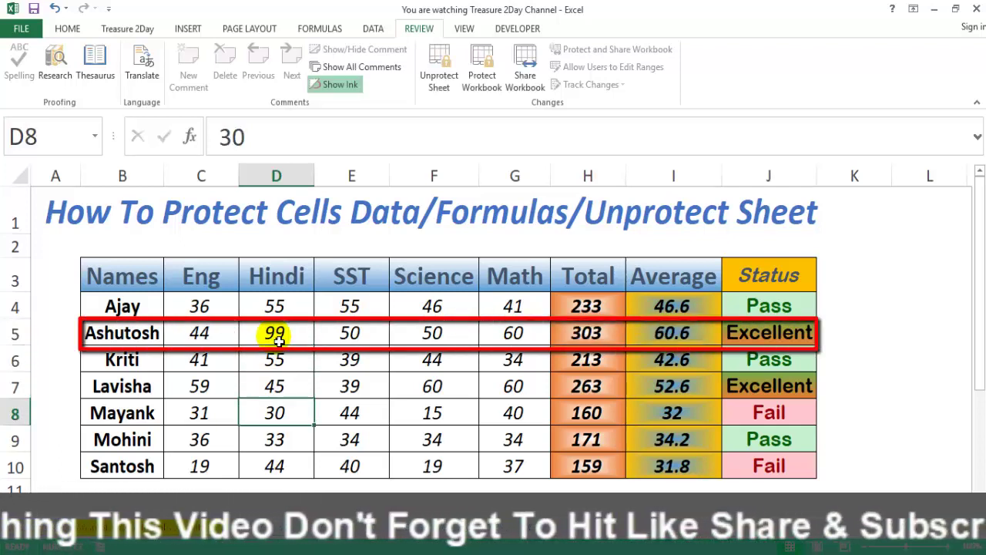
key(Right)
key(Down)
key(Right)
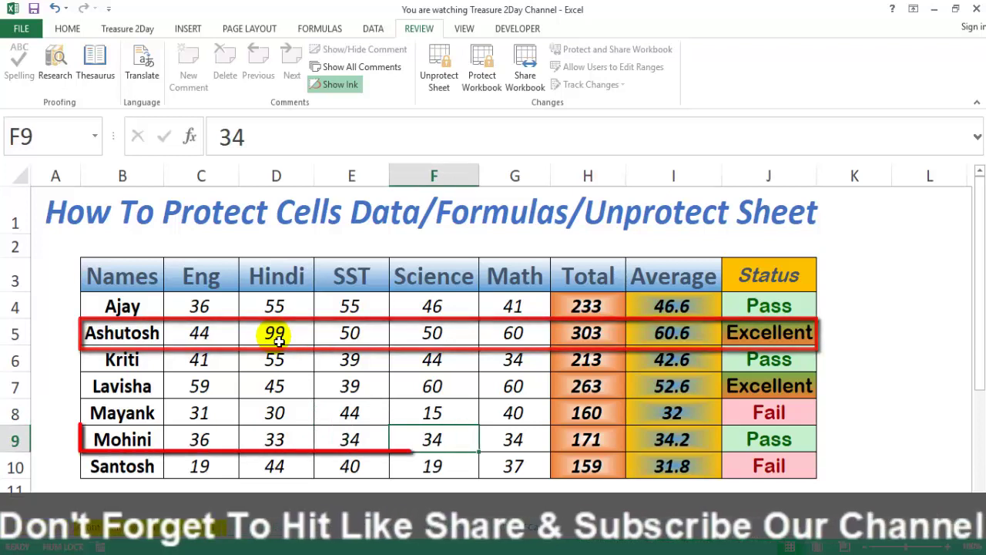
text(0)
key(Return)
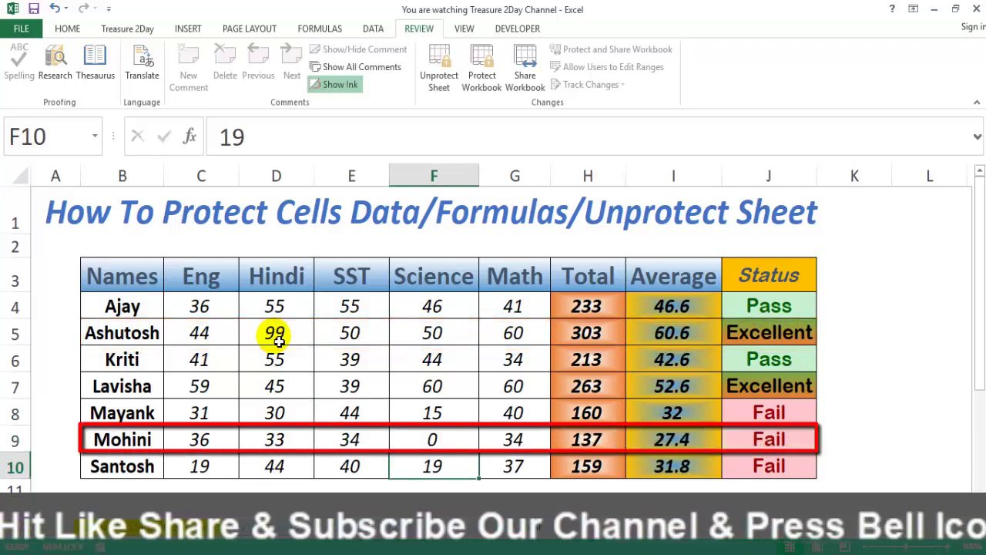
key(Up)
key(Right)
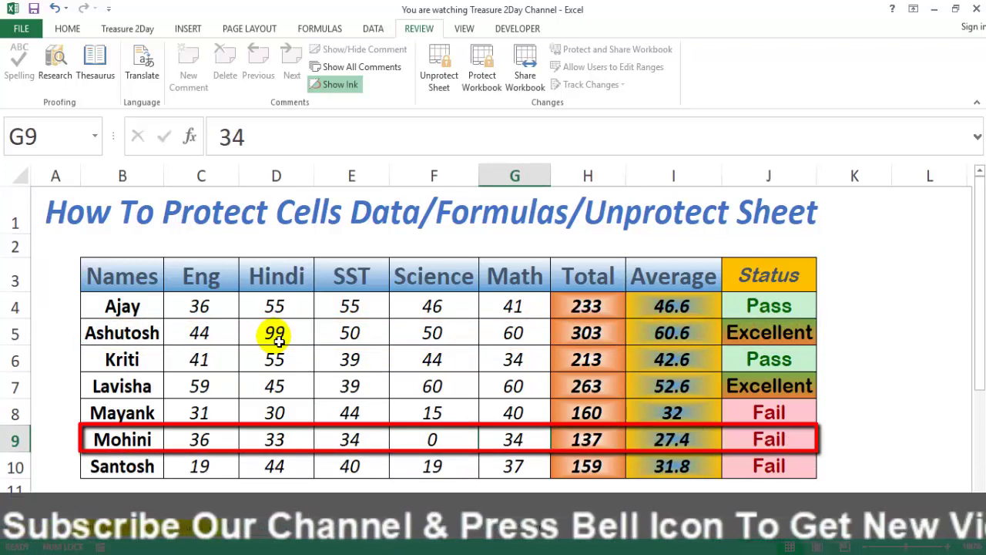
key(Right)
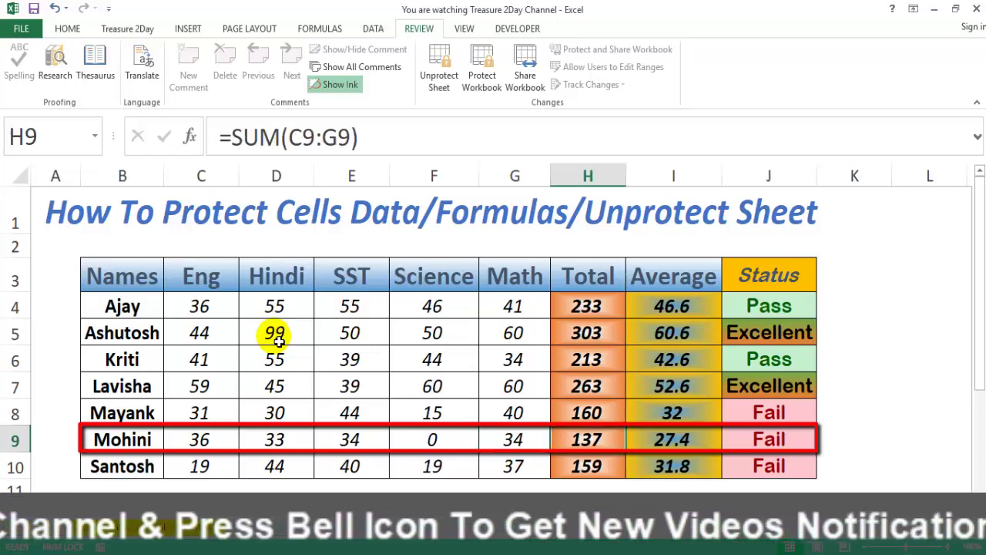
key(Right)
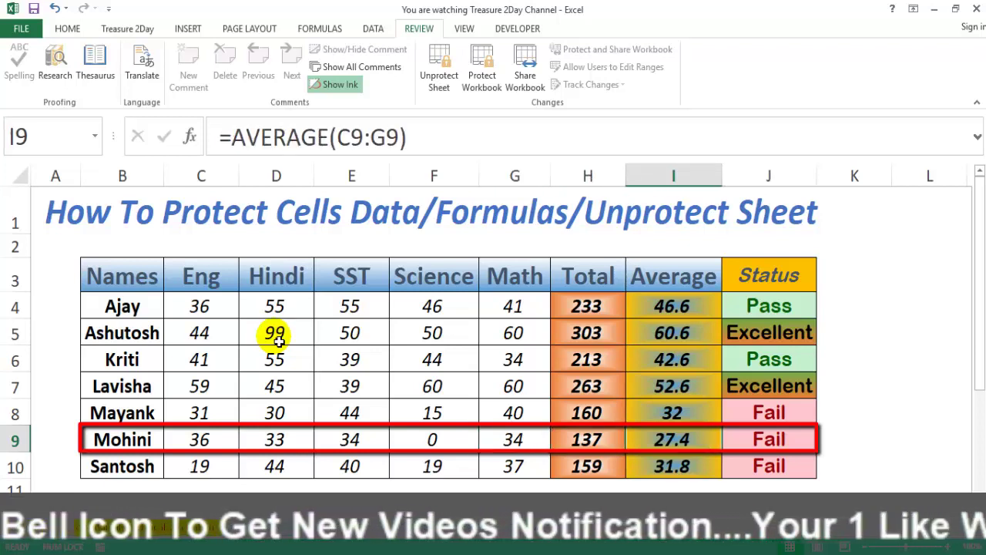
key(Left)
key(Left)
key(Left)
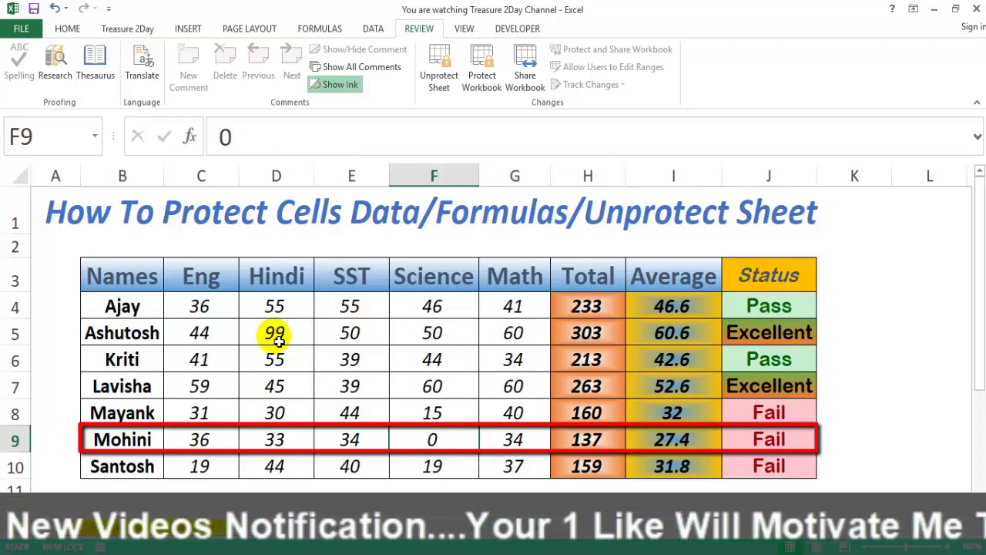
Change Mohini's Science mark in F9 to 99 and review her Total formula in H9.
text(99)
key(Return)
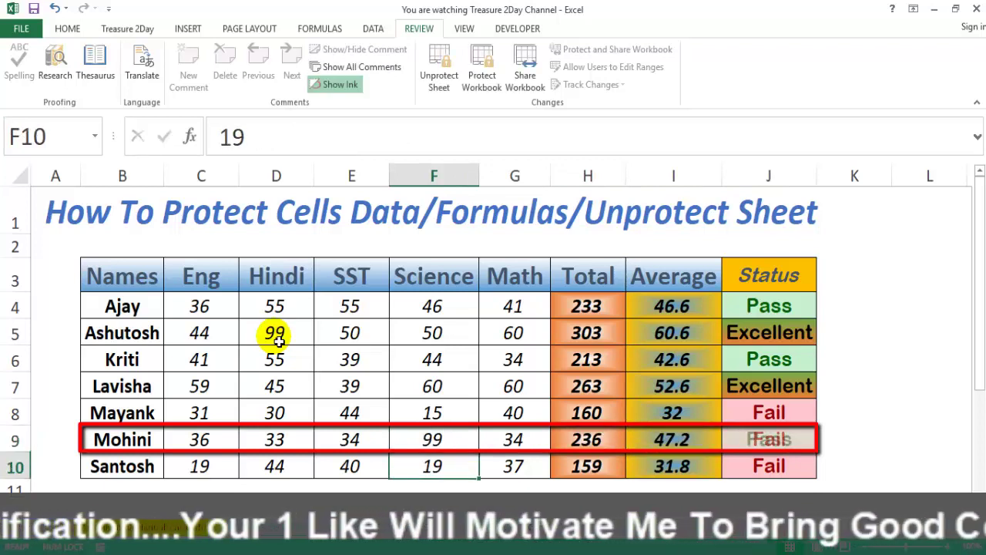
key(Up)
key(Right)
key(Right)
key(Right)
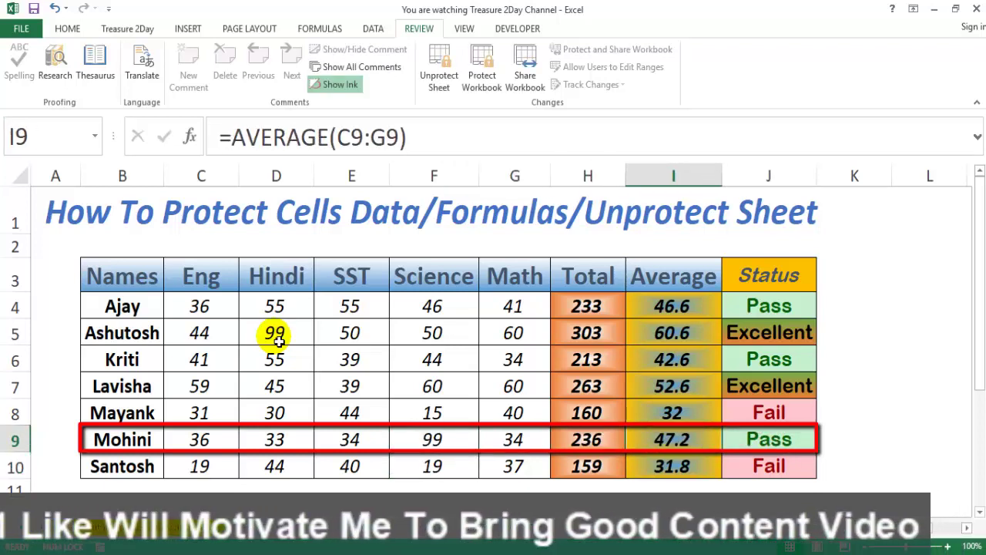
key(Left)
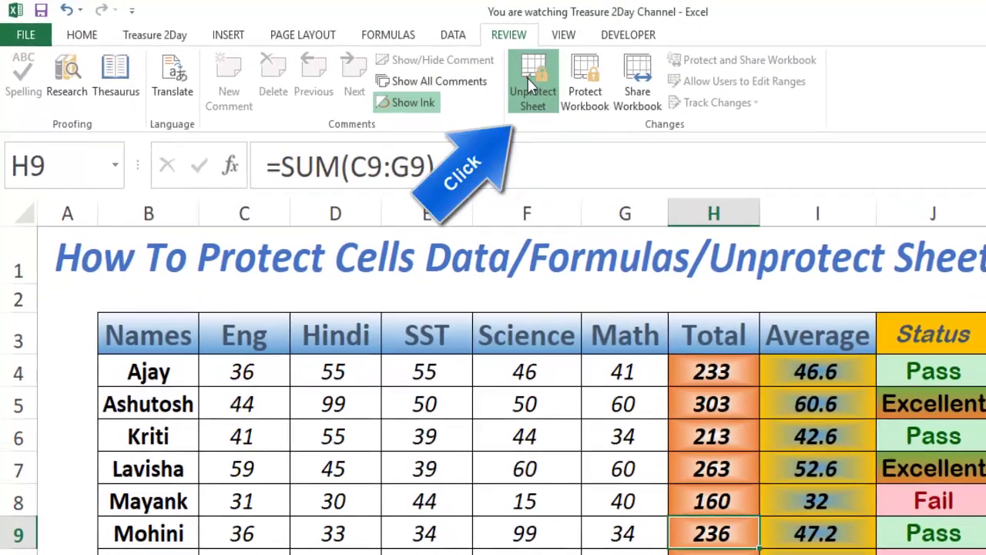
Unprotect, then re-protect the sheet with Insert columns and Insert rows permitted.
click(528, 78)
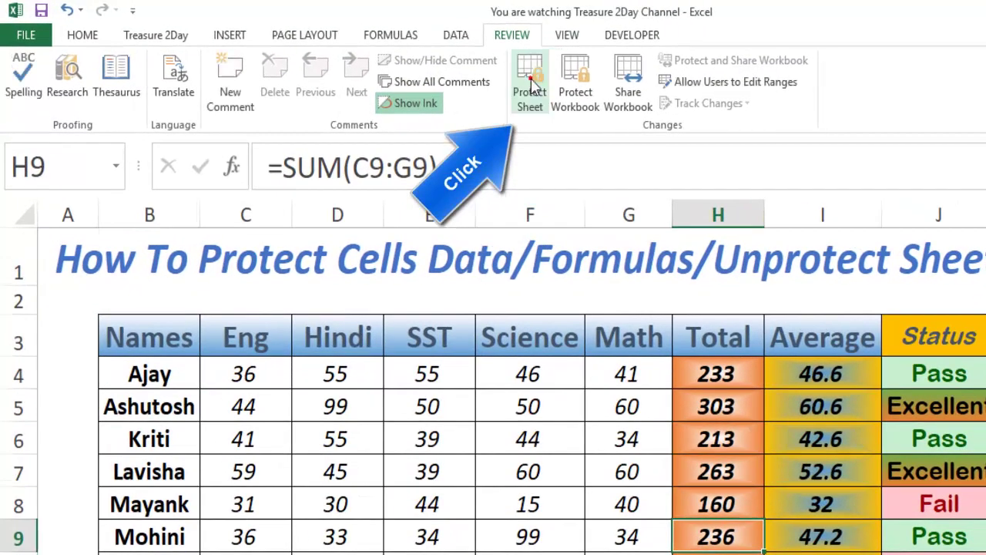
click(530, 83)
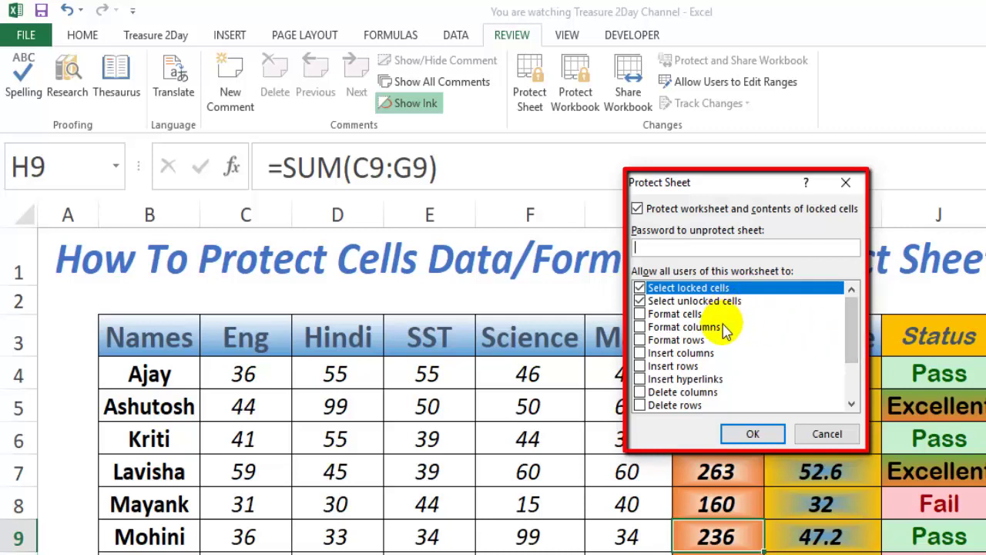
click(639, 354)
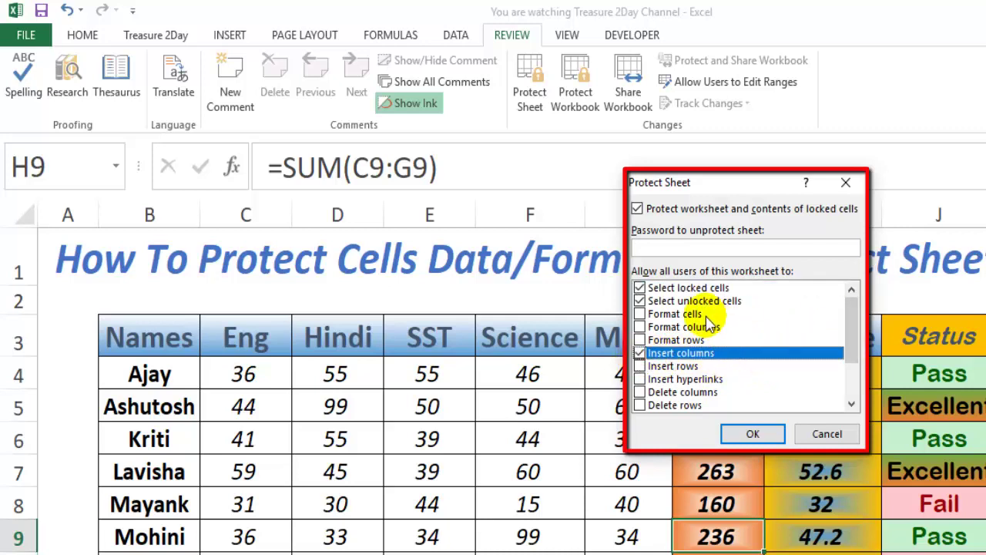
click(640, 366)
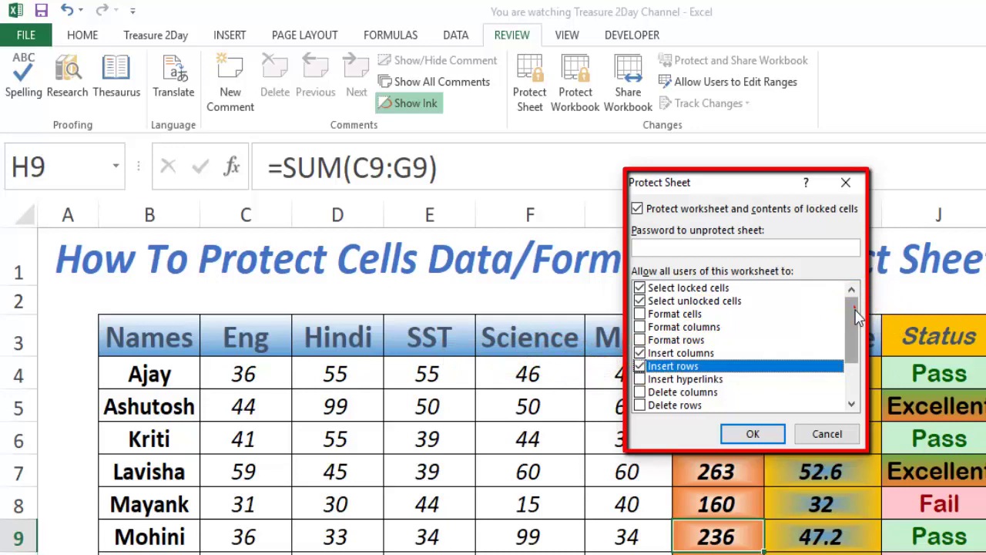
drag(857, 312, 857, 332)
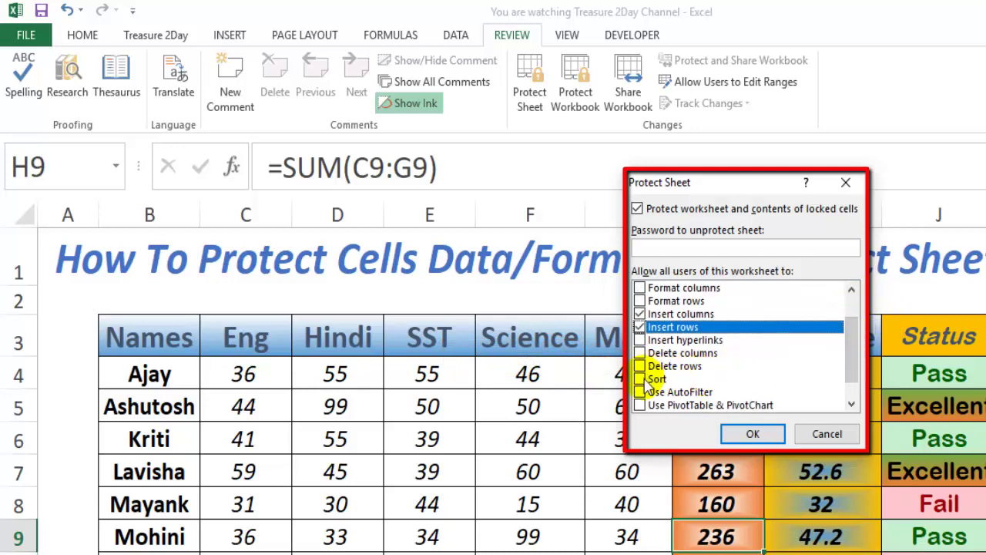
click(753, 436)
click(374, 416)
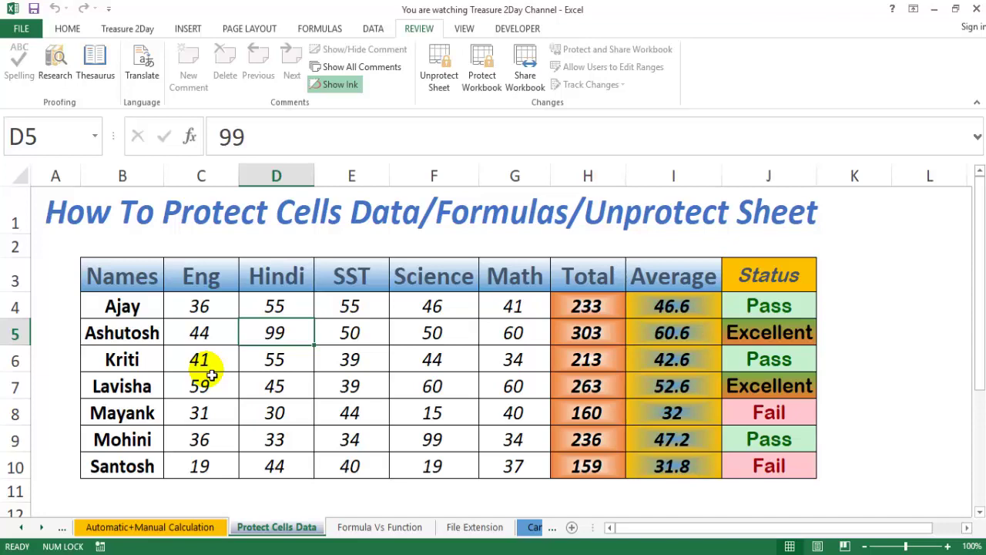
Insert a blank row above Ashutosh's row, then delete it again.
key(shift+space)
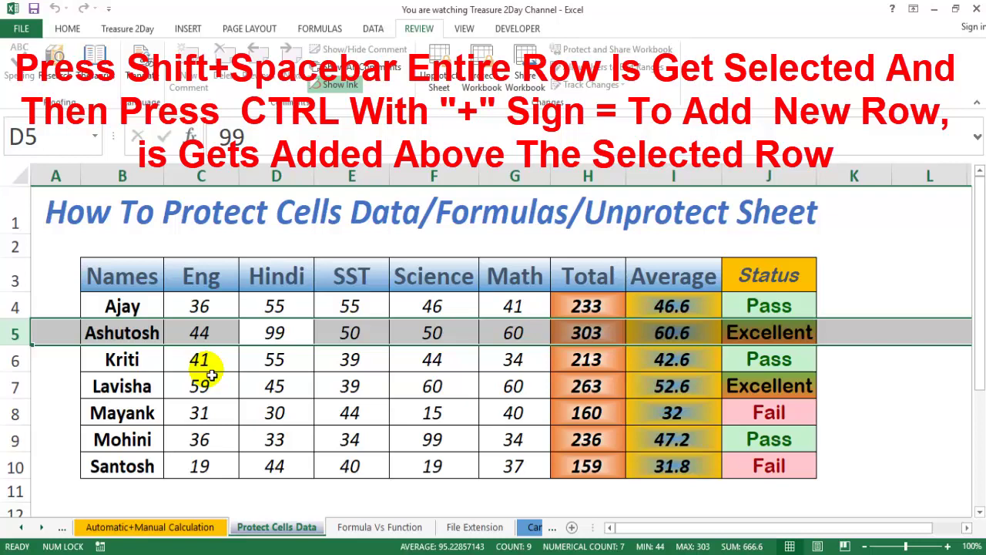
key(ctrl+plus)
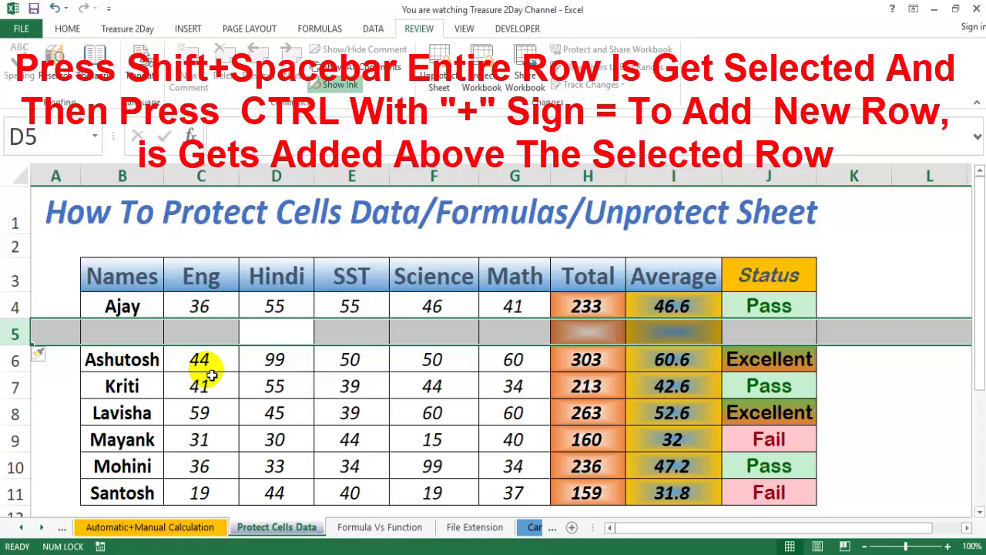
key(ctrl+minus)
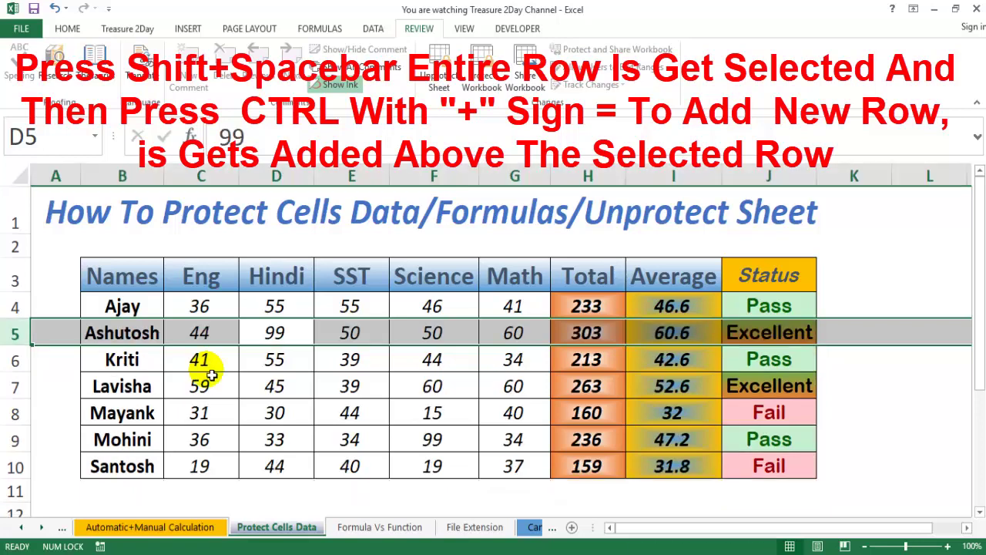
Insert a blank column before SST, then undo it.
click(319, 376)
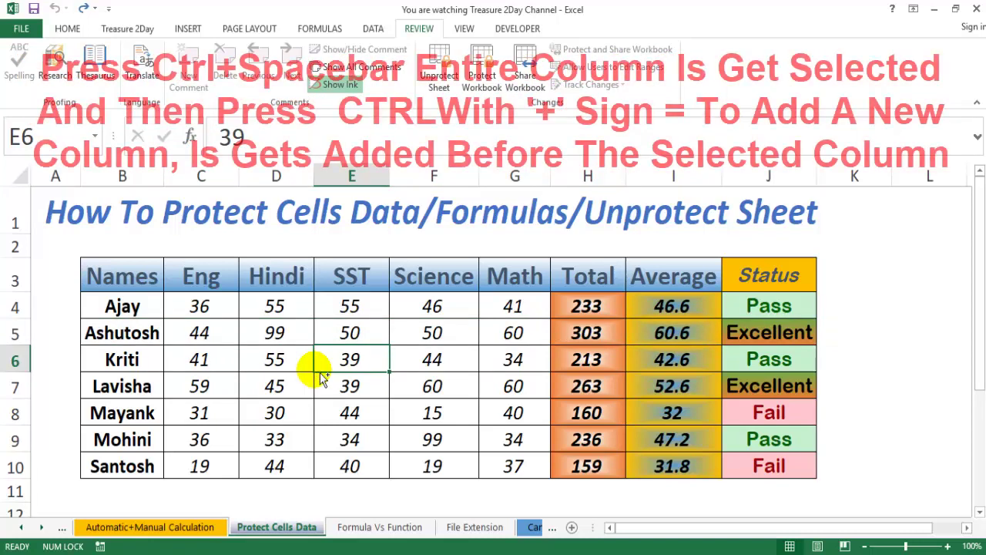
key(ctrl+space)
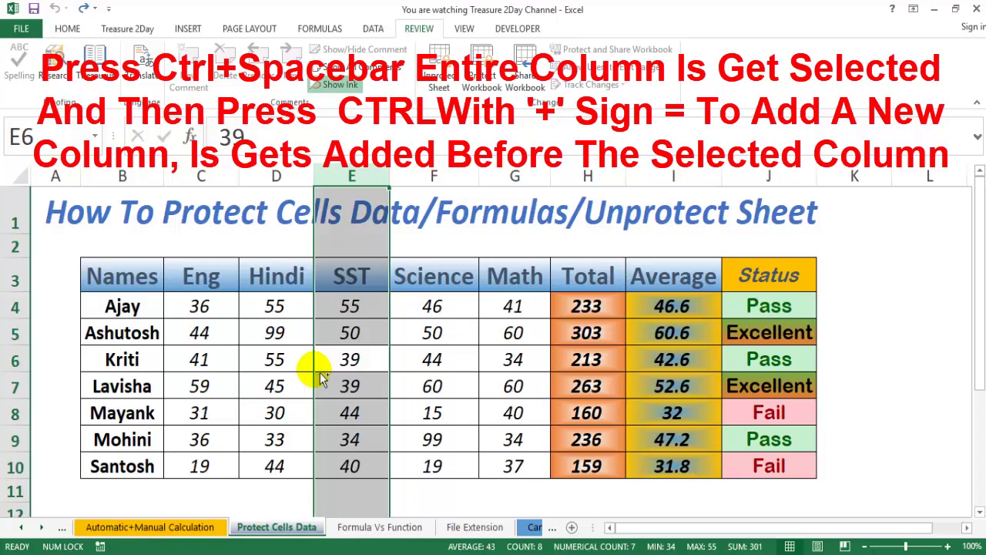
key(ctrl+plus)
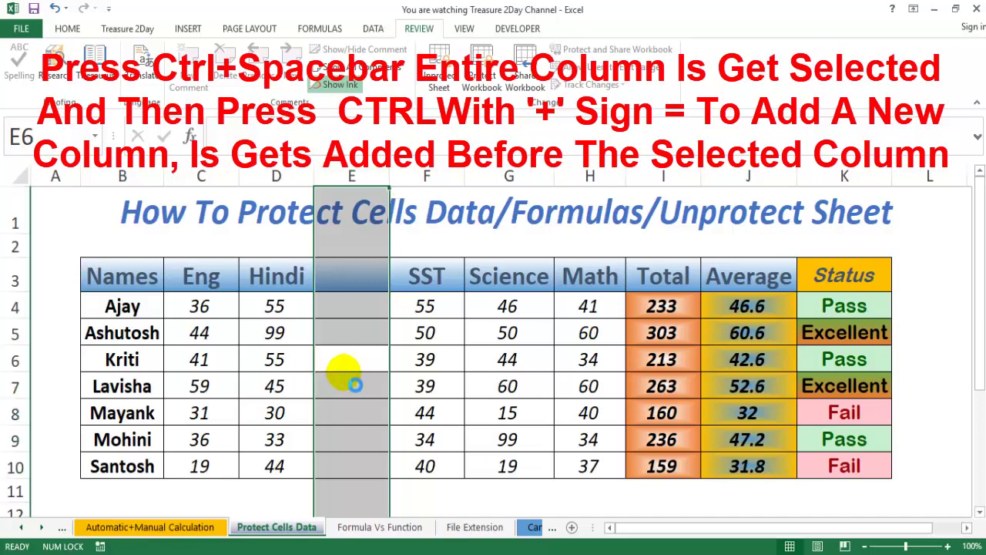
key(ctrl+z)
Select all the Eng marks, C4:C10.
click(261, 343)
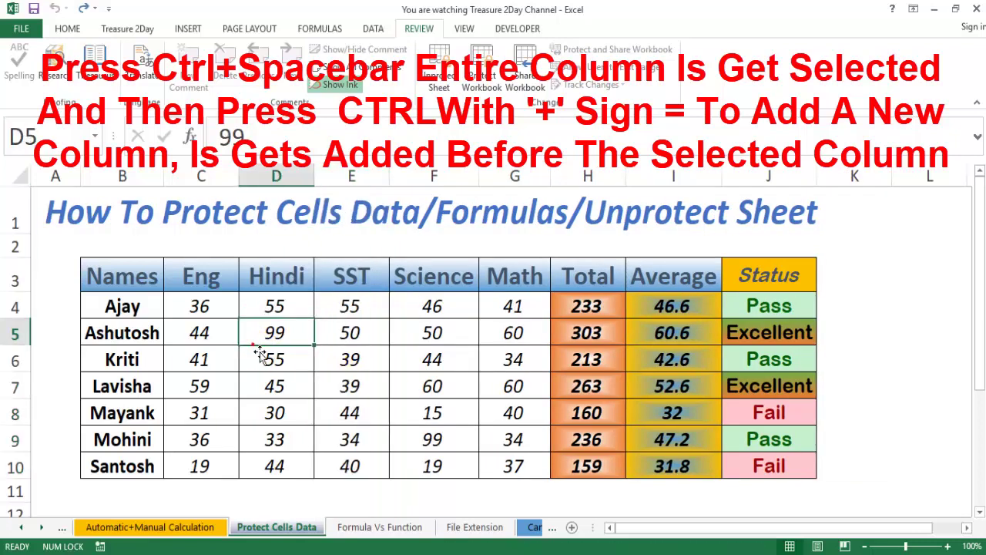
click(198, 307)
key(ctrl+shift+Down)
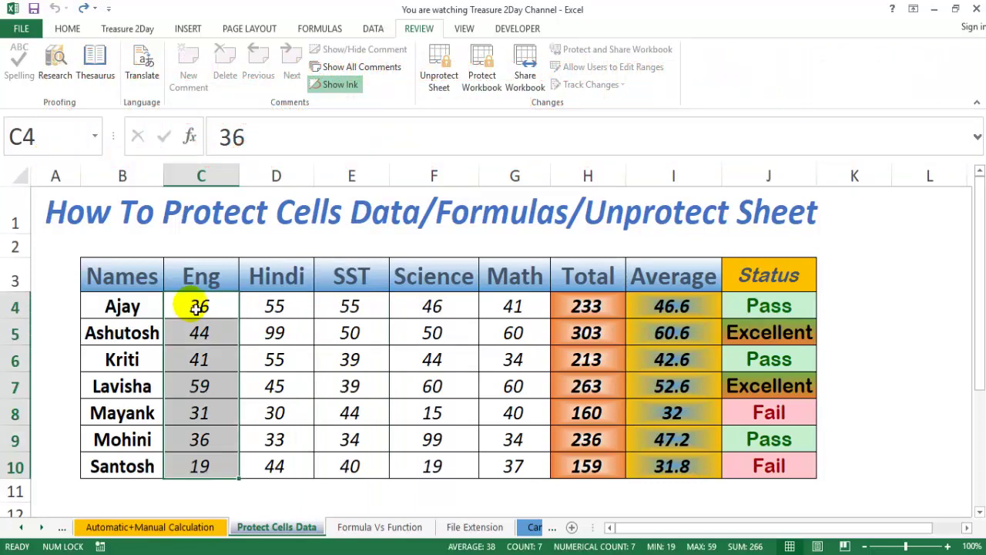
Check the Eng marks' shortcut menu and the HOME tab for a Sort option.
right_click(198, 307)
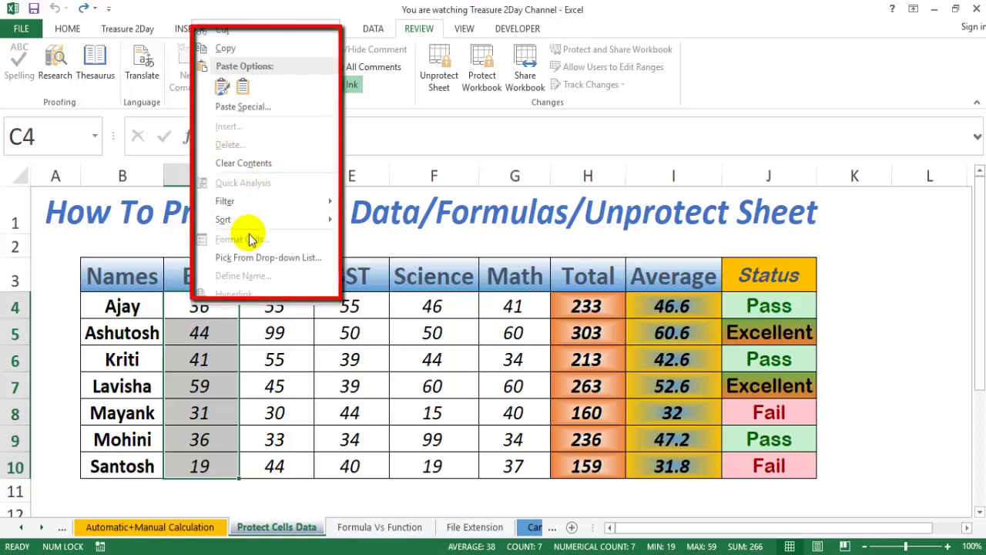
mouse_move(328, 203)
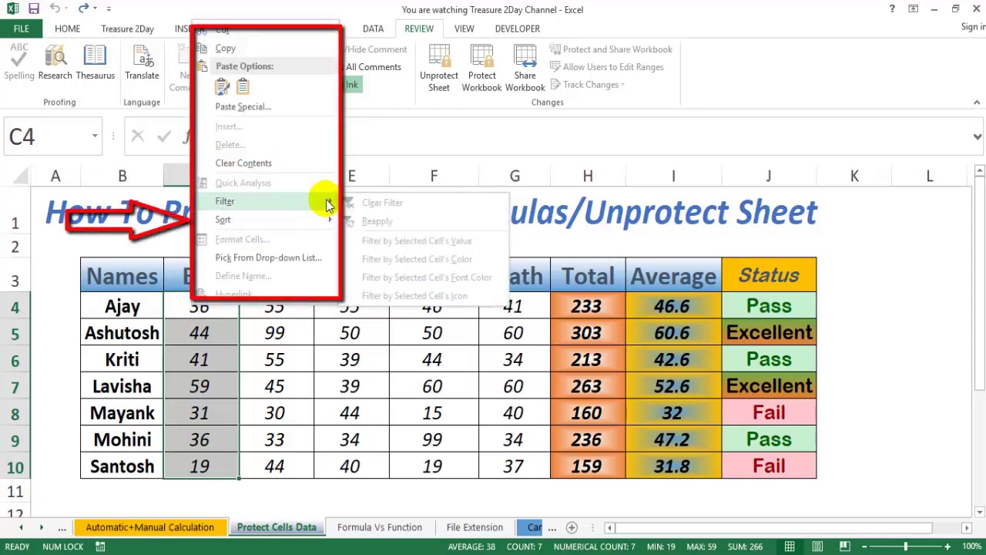
click(54, 34)
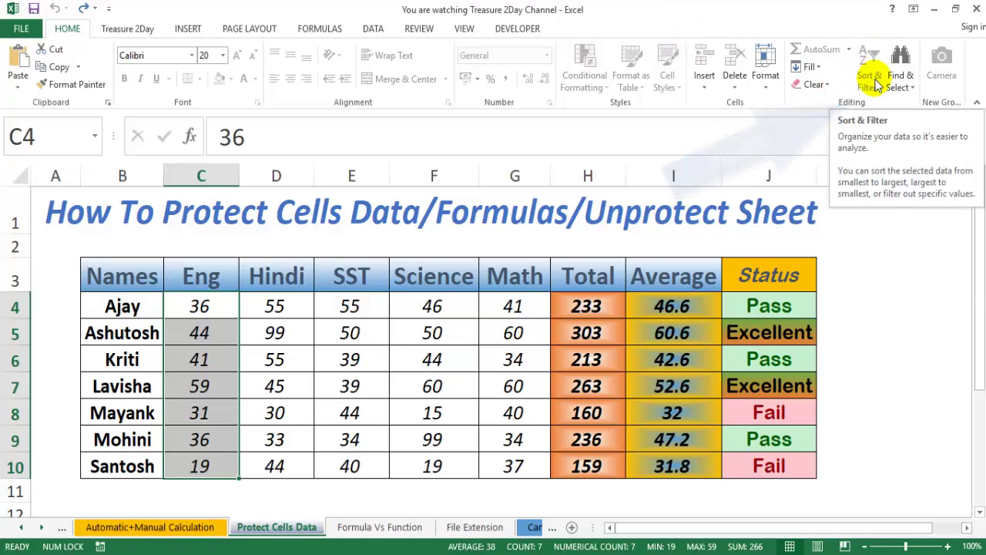
click(379, 353)
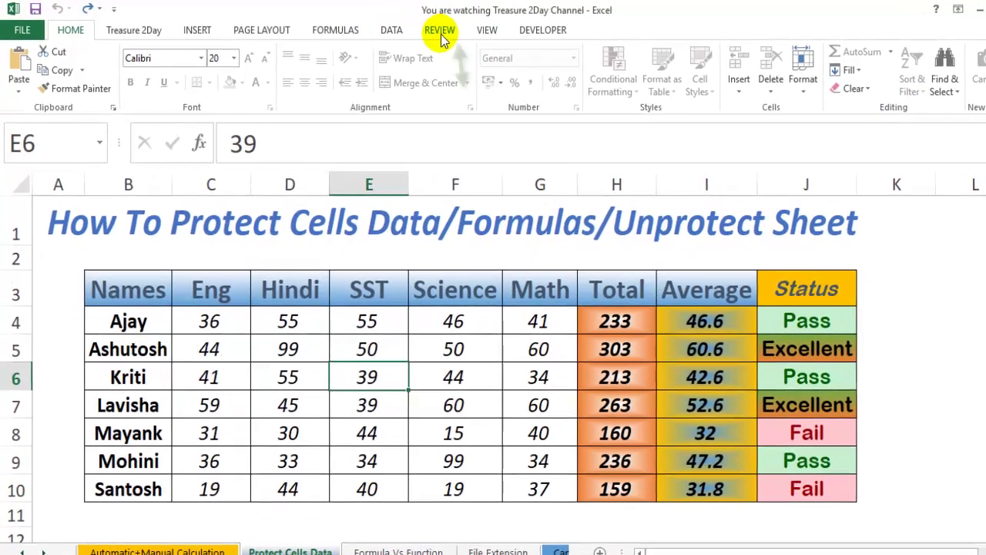
Unprotect, then re-protect the sheet with Sort and Use AutoFilter also permitted.
click(443, 34)
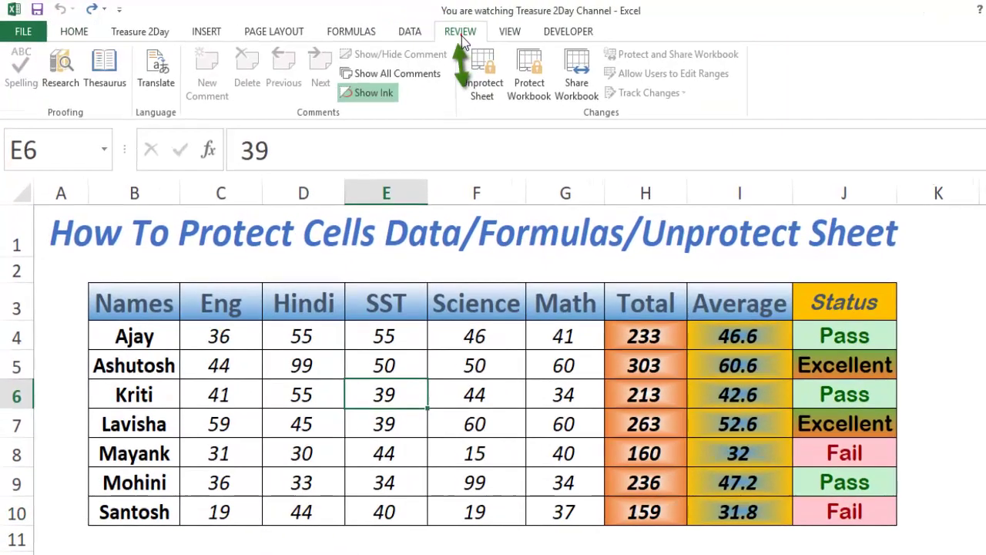
click(480, 81)
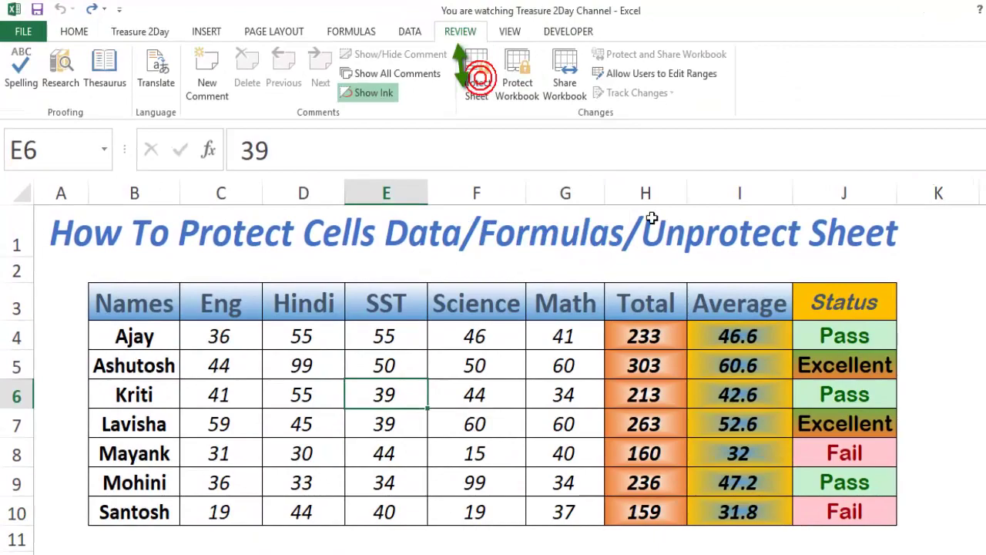
click(478, 83)
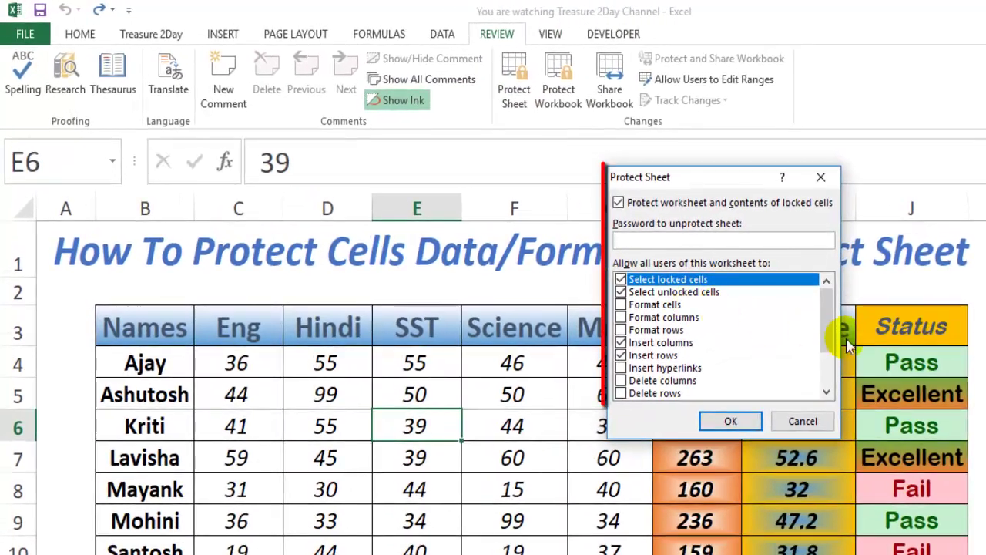
drag(830, 323, 831, 346)
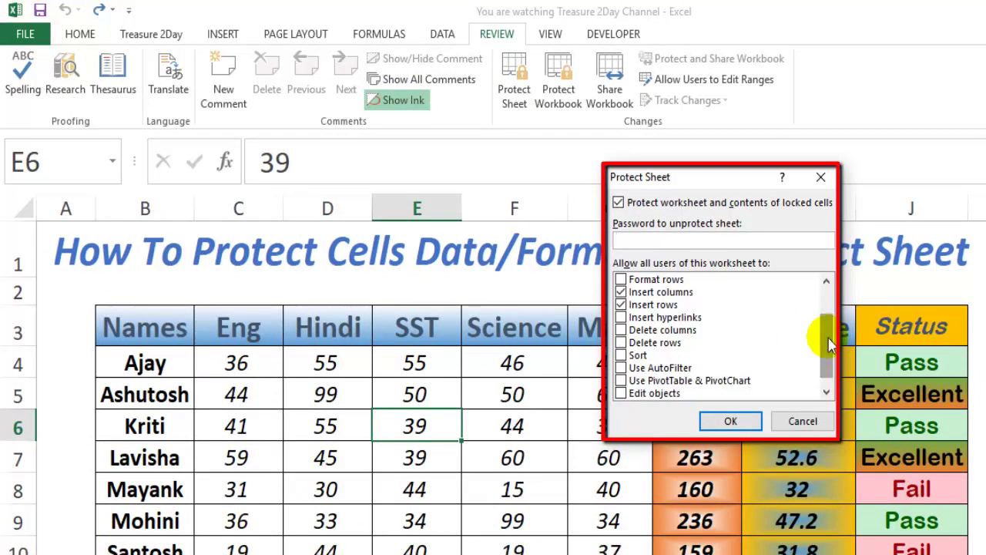
click(626, 355)
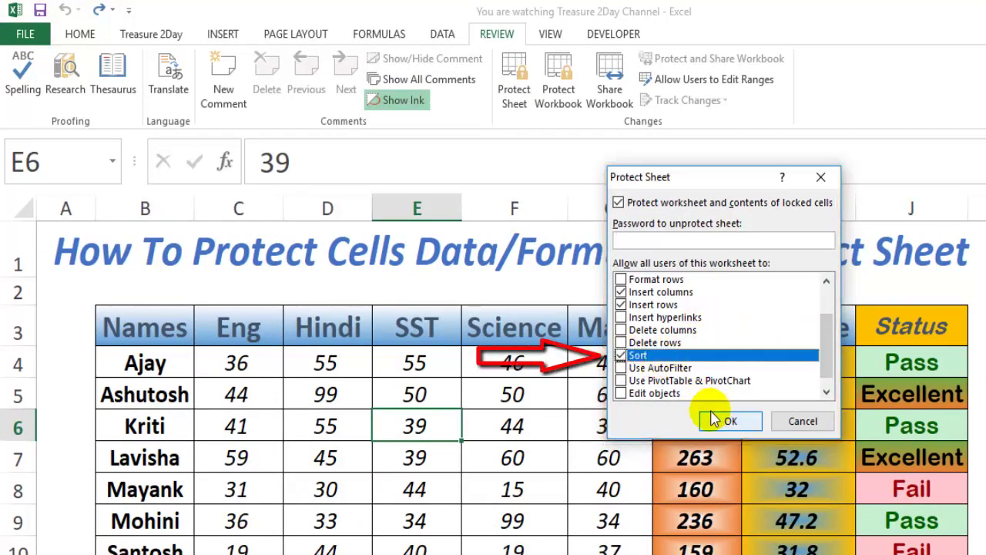
click(622, 369)
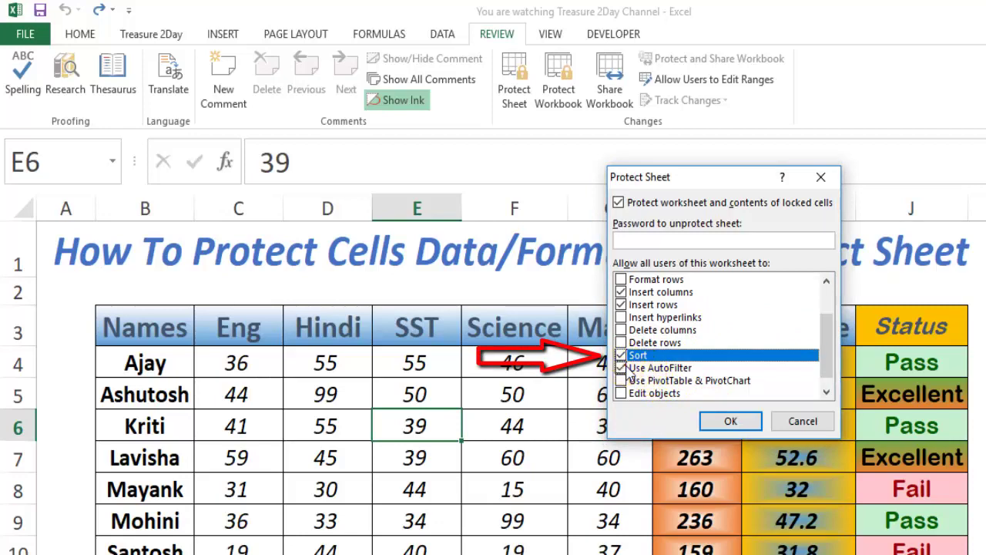
click(730, 421)
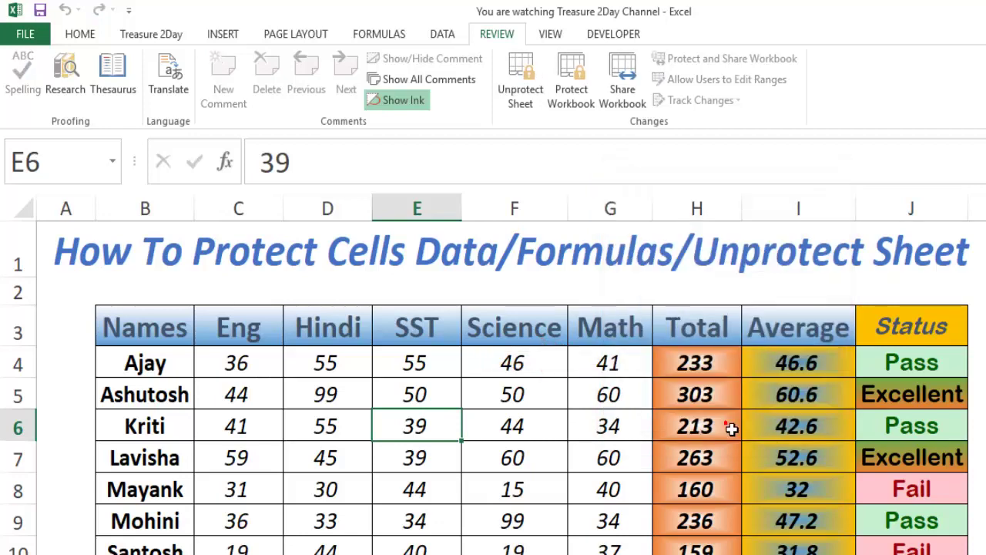
click(266, 341)
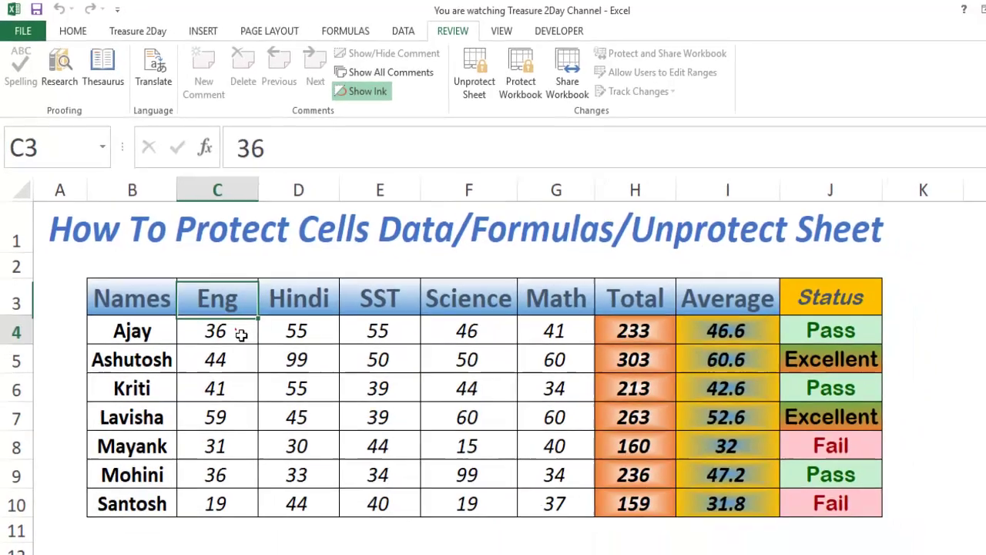
Sort only the Eng marks C4:C10 smallest to largest, continuing with the current selection.
click(241, 334)
key(ctrl+shift+Down)
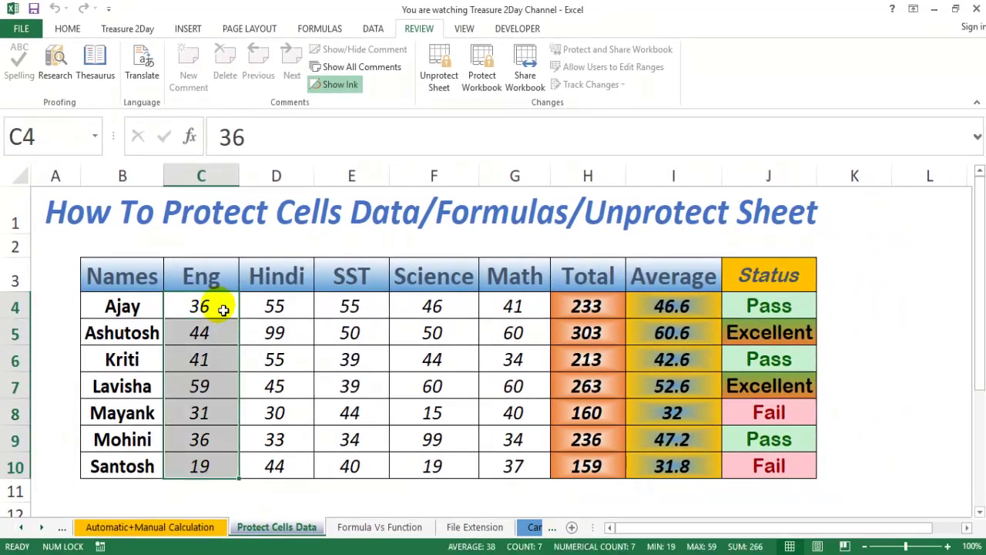
right_click(221, 309)
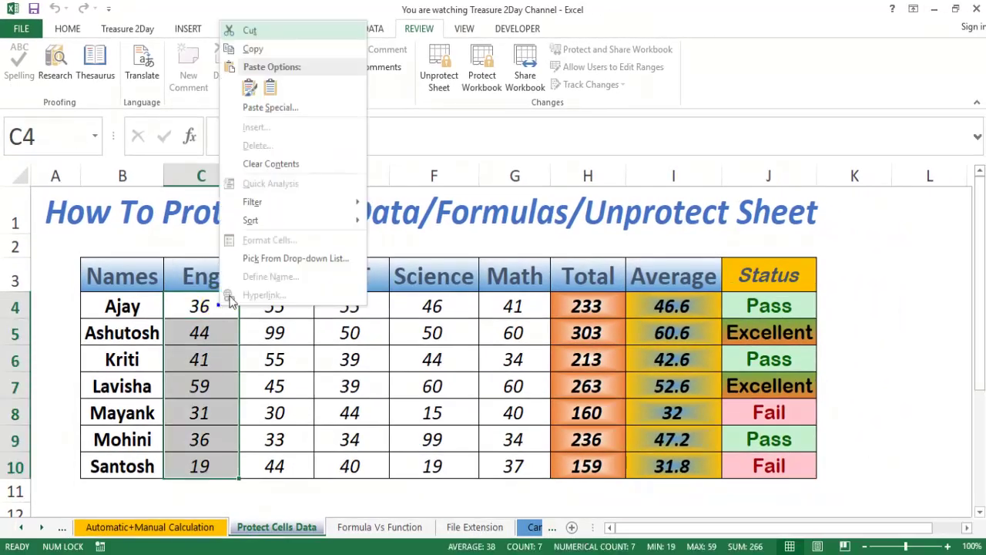
mouse_move(297, 220)
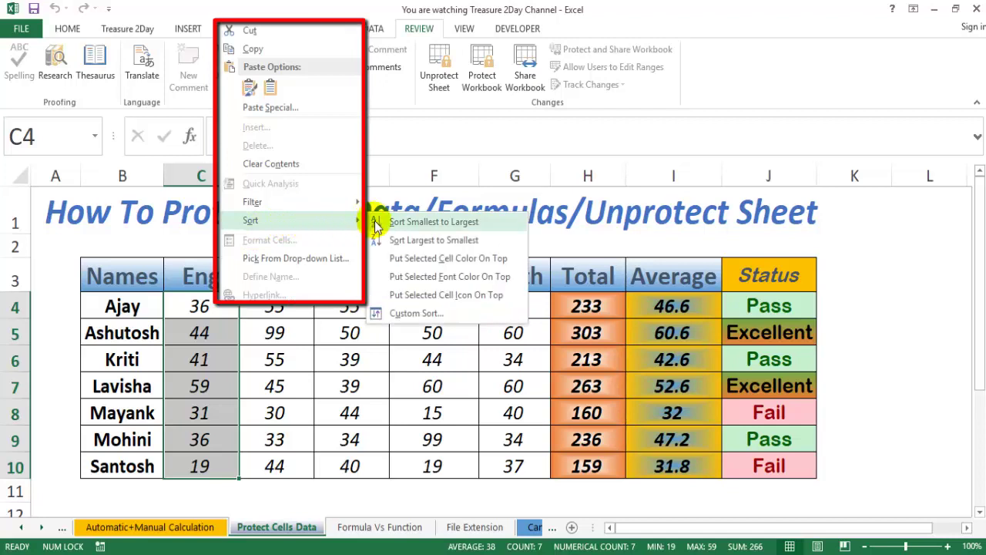
mouse_move(354, 208)
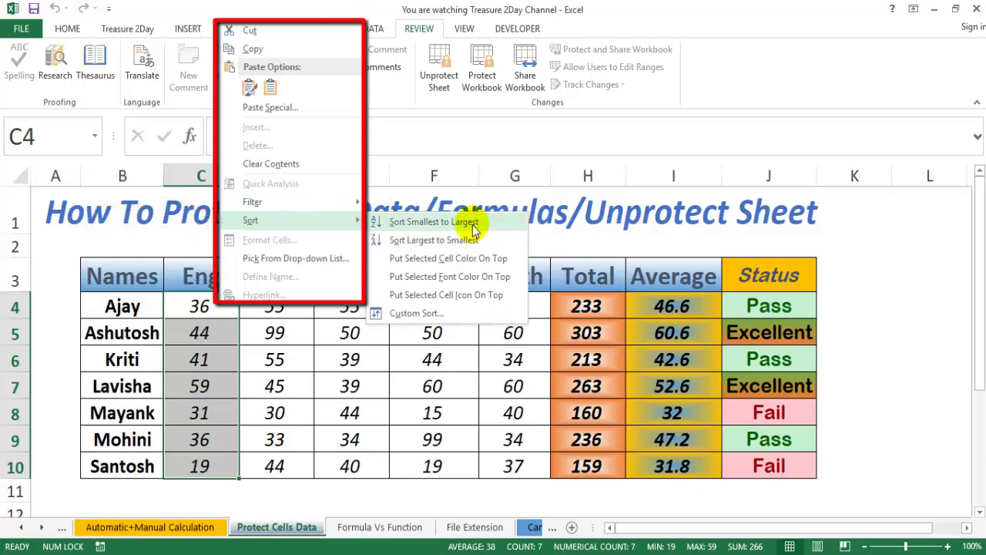
key(Escape)
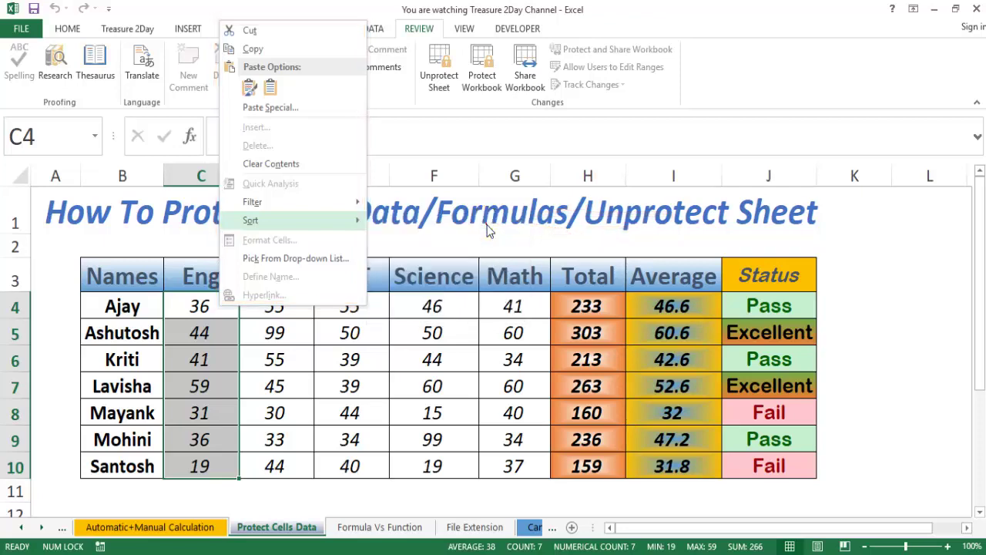
click(487, 227)
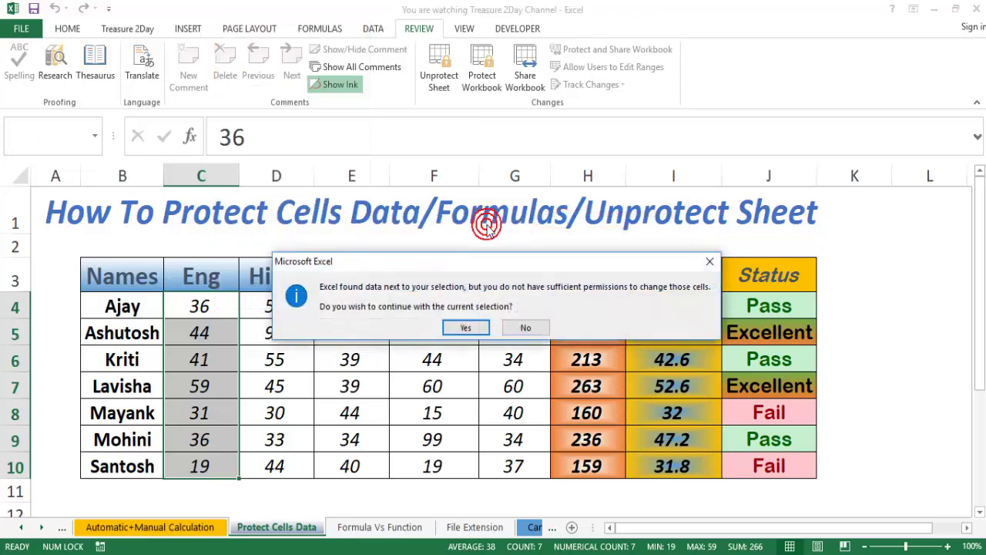
click(463, 331)
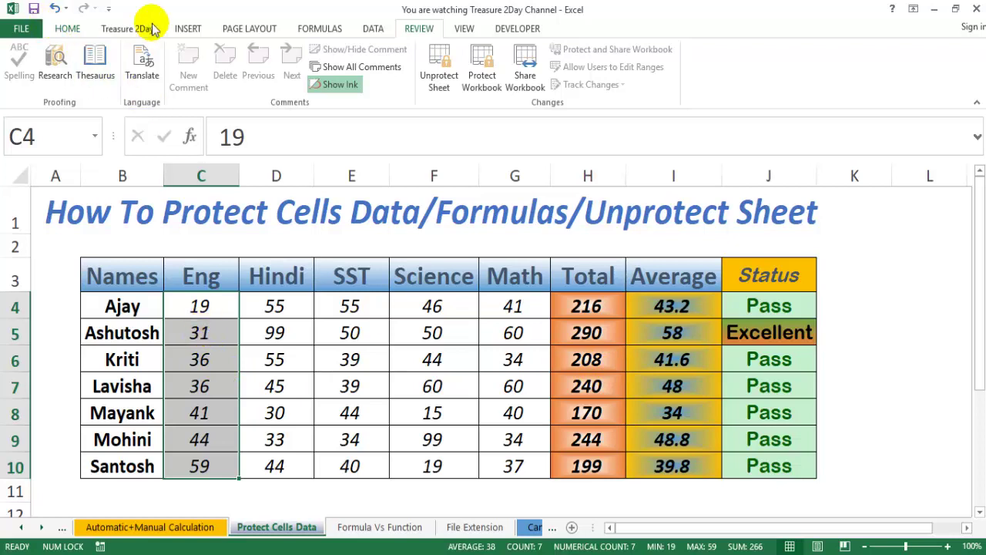
Unprotect the sheet and dismiss the Protect Sheet dialog without re-protecting.
click(444, 83)
click(444, 81)
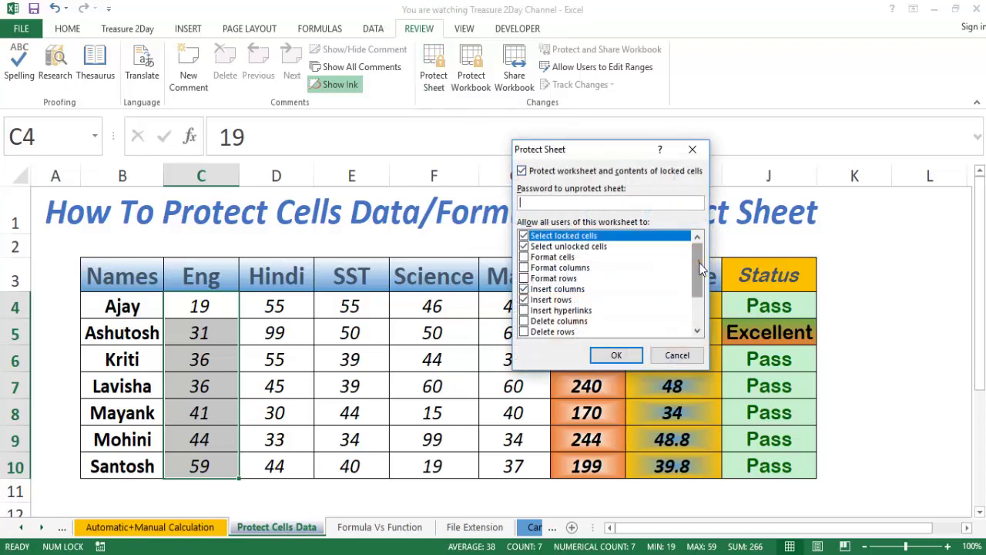
mouse_move(701, 266)
mouse_down()
mouse_move(701, 297)
mouse_move(701, 245)
mouse_up()
click(677, 356)
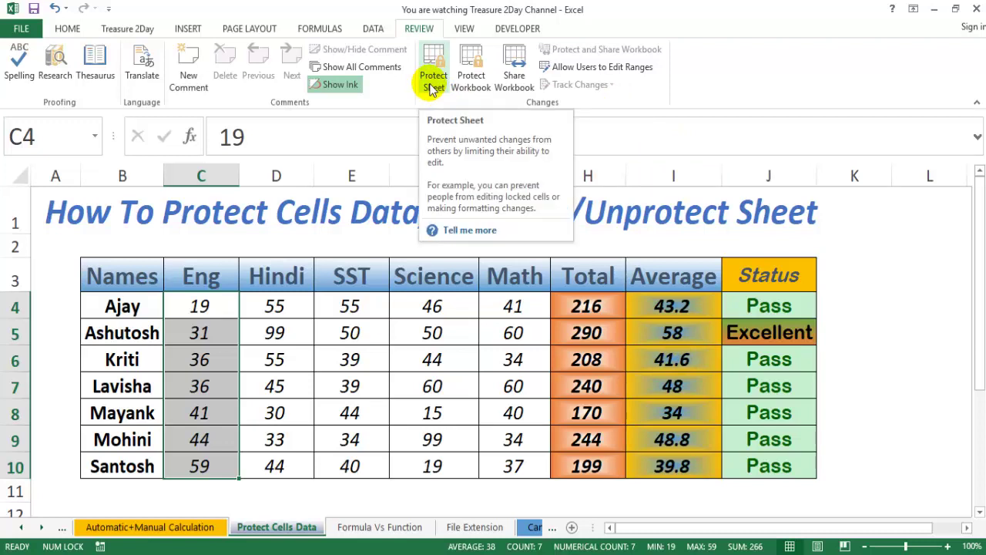
Return to the HOME tab commands.
click(67, 29)
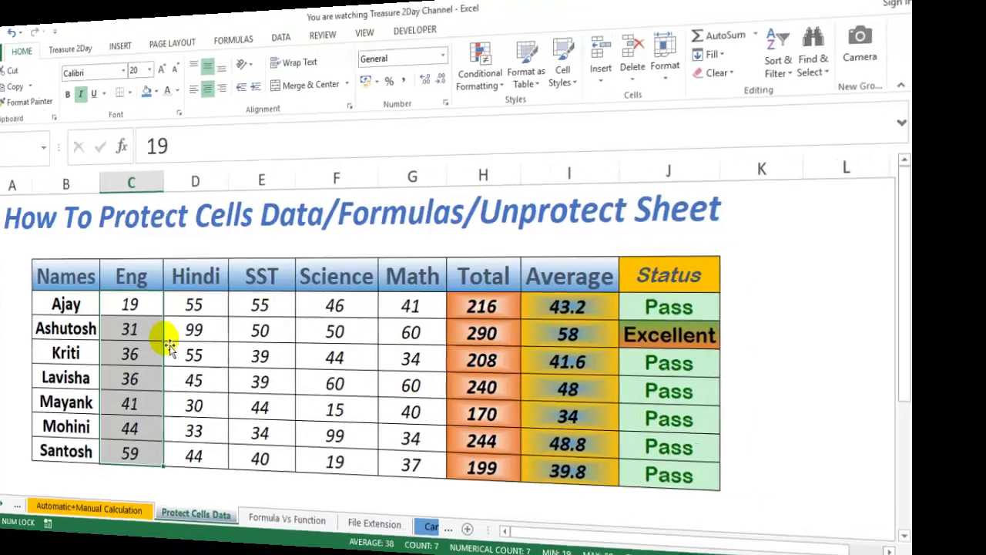